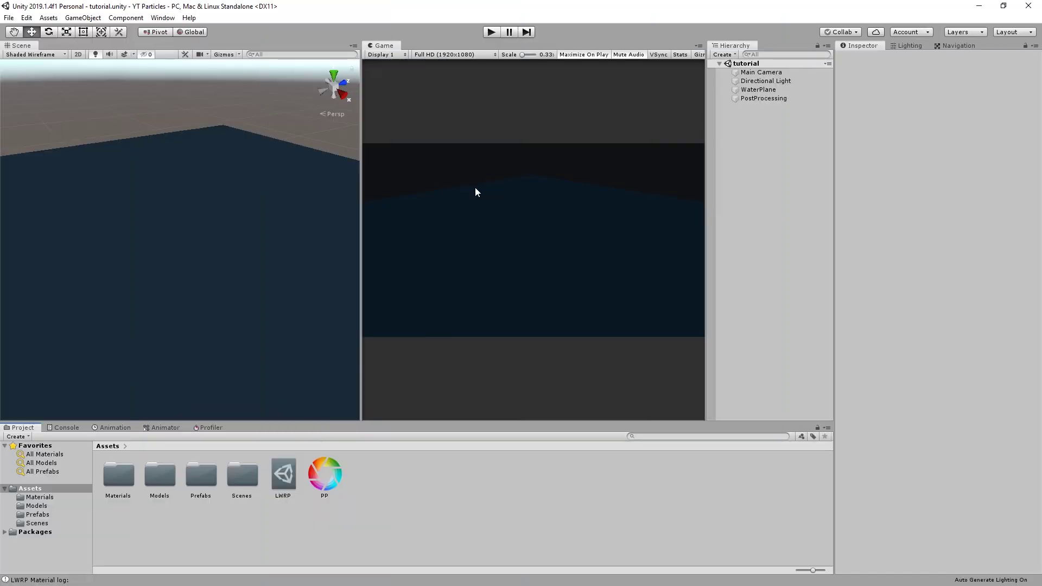
left_click(162, 18)
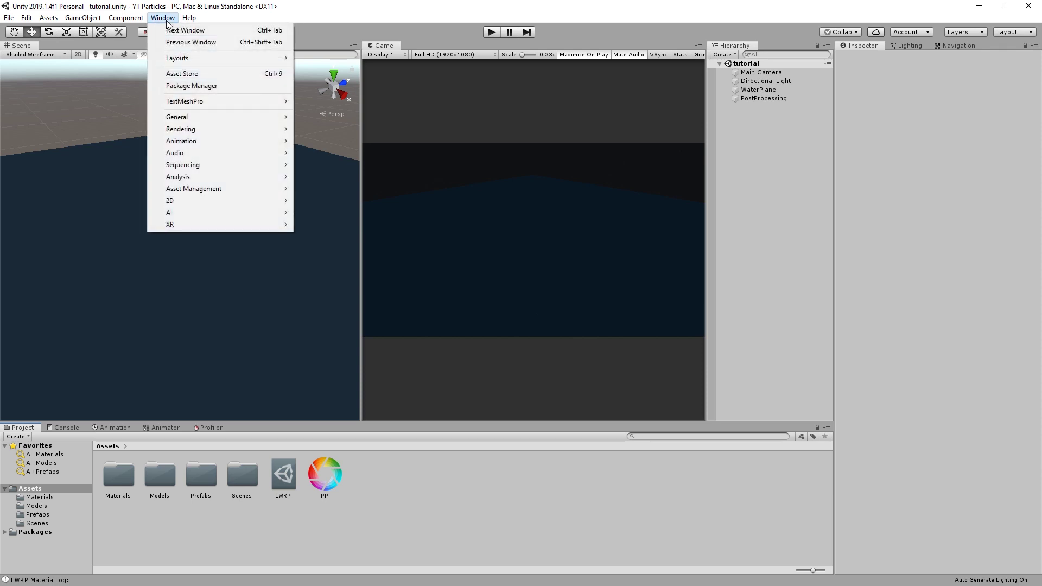
left_click(200, 88)
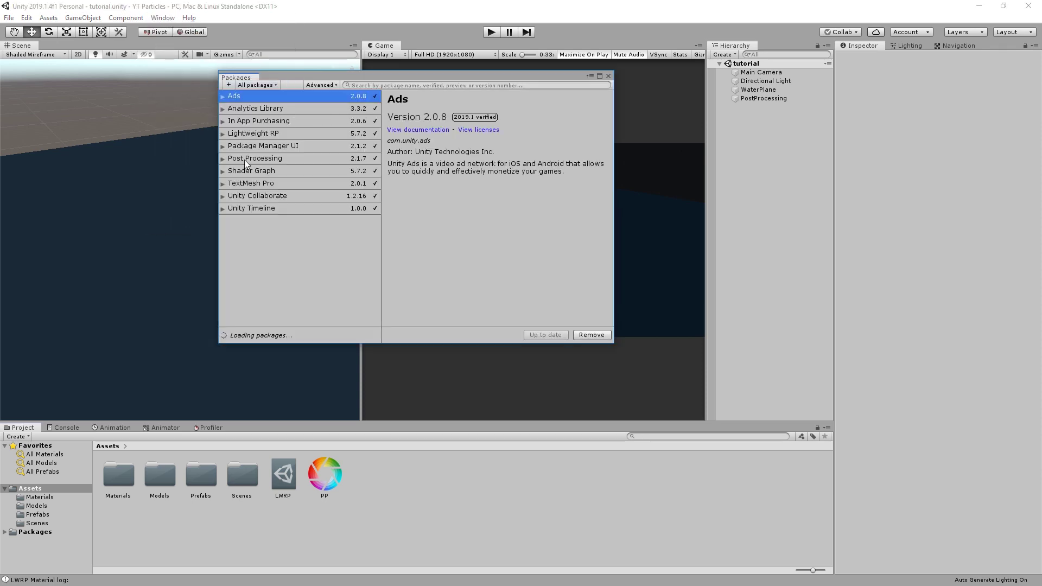
scroll(376, 248, "down", 5)
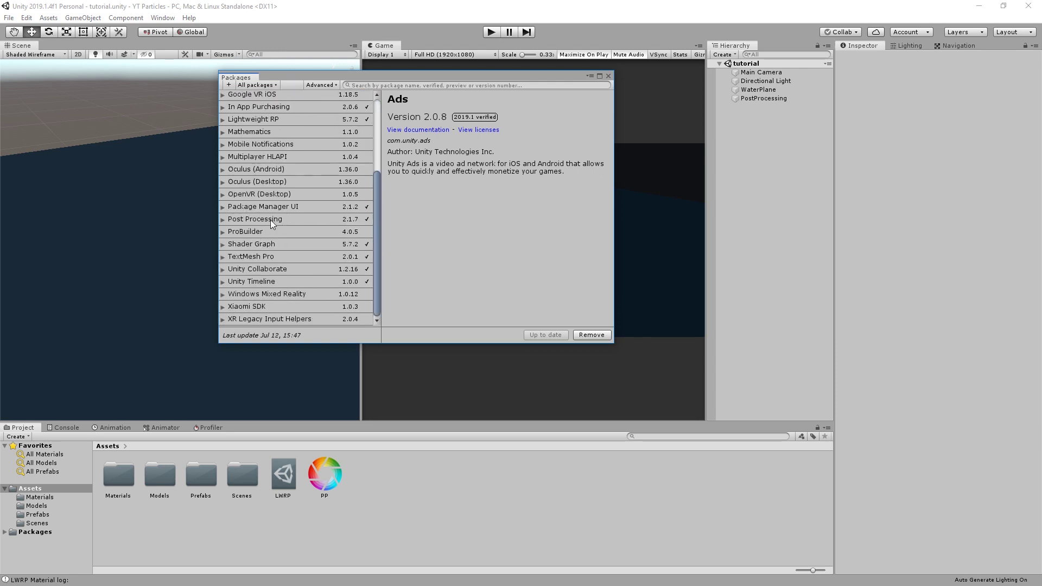
left_click_drag(375, 211, 374, 177)
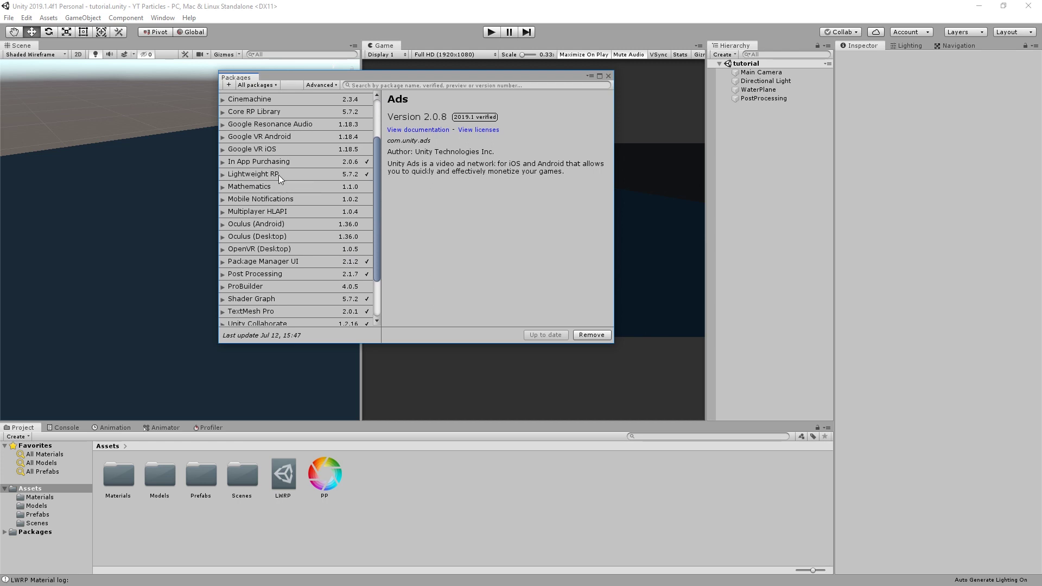
left_click(298, 175)
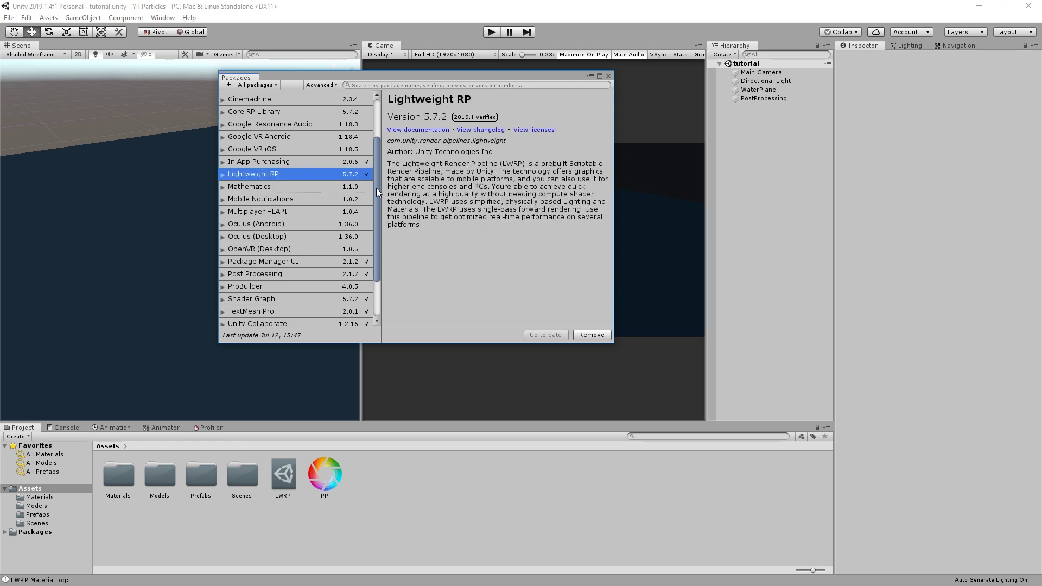
scroll(376, 188, "down", 3)
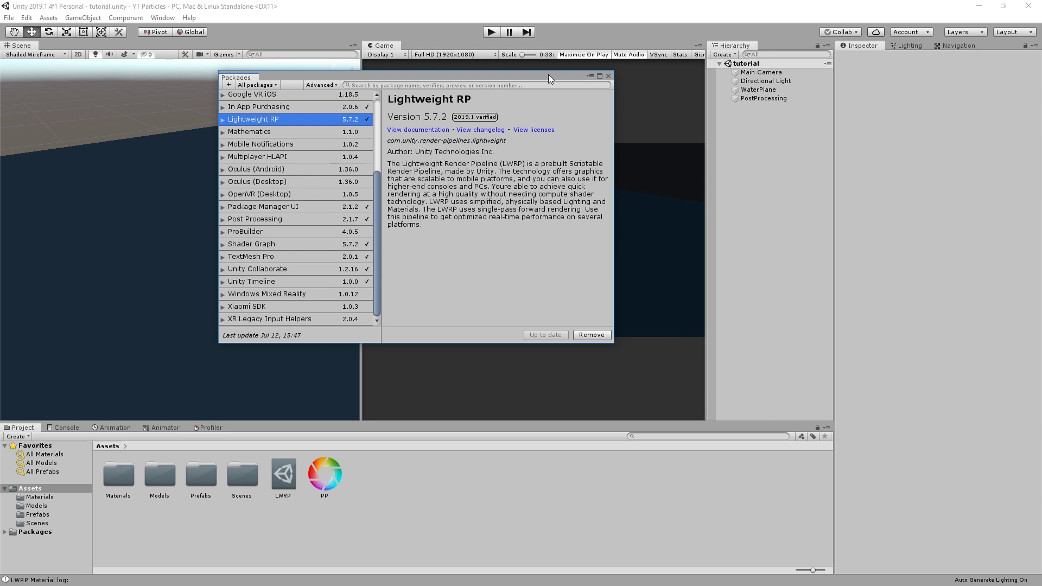
left_click_drag(548, 78, 586, 88)
- Close the Package Manager, create a PBR Graph shader in Assets, and start naming it Glow
left_click(646, 87)
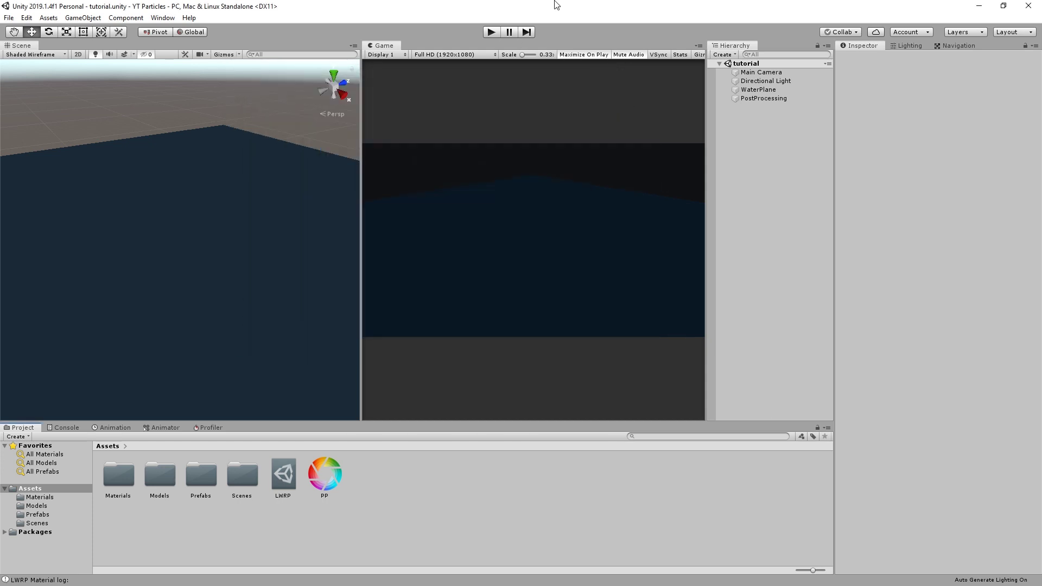
right_click(428, 498)
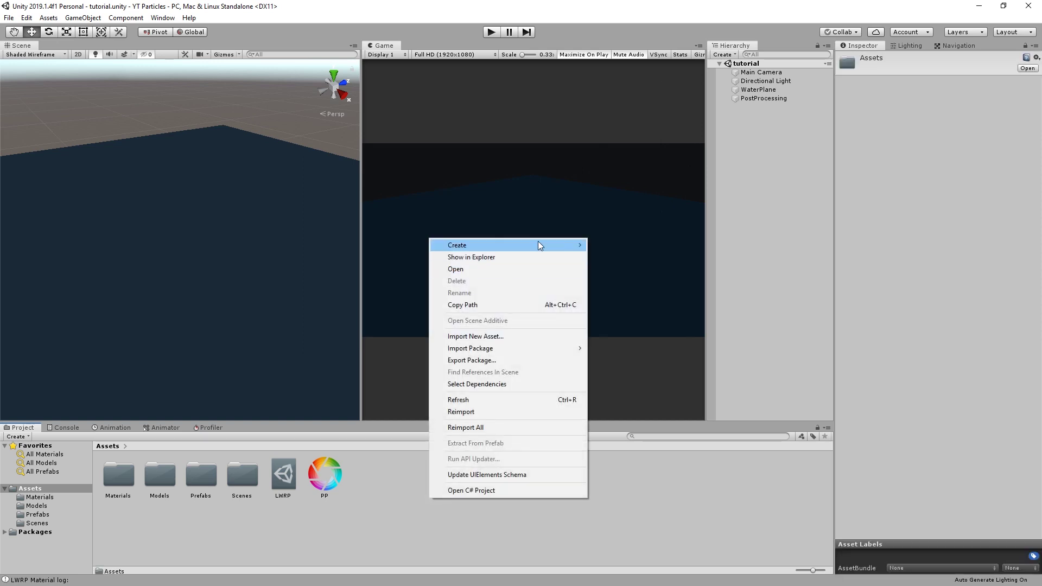
mouse_move(538, 247)
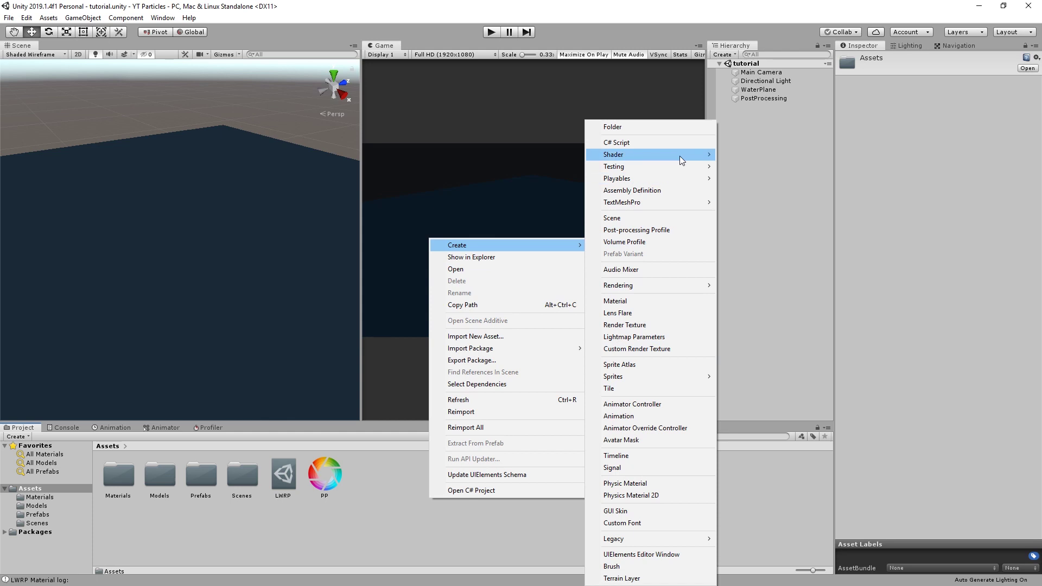
mouse_move(679, 155)
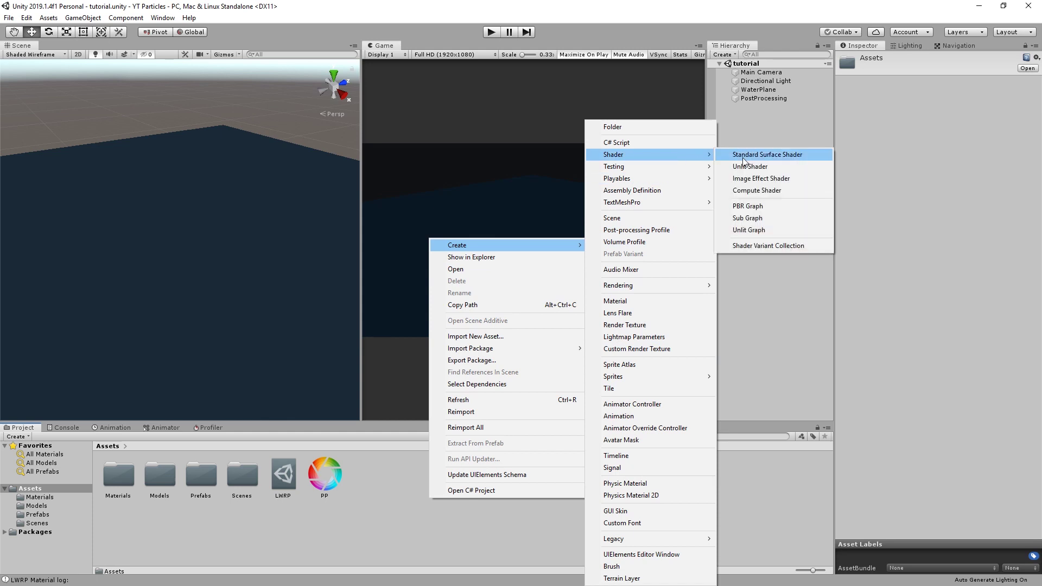
left_click(756, 209)
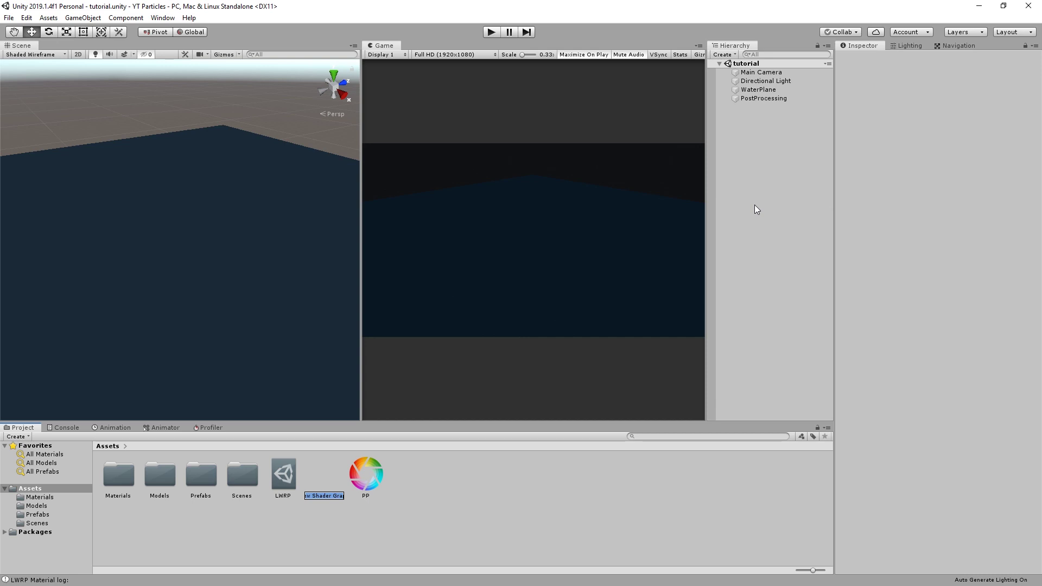
type("G")
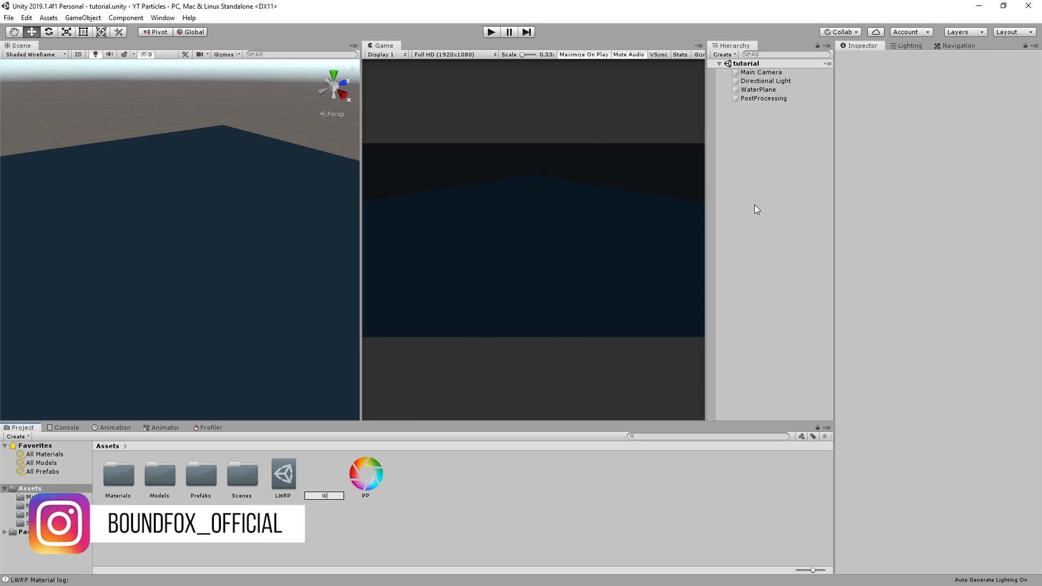
type("low")
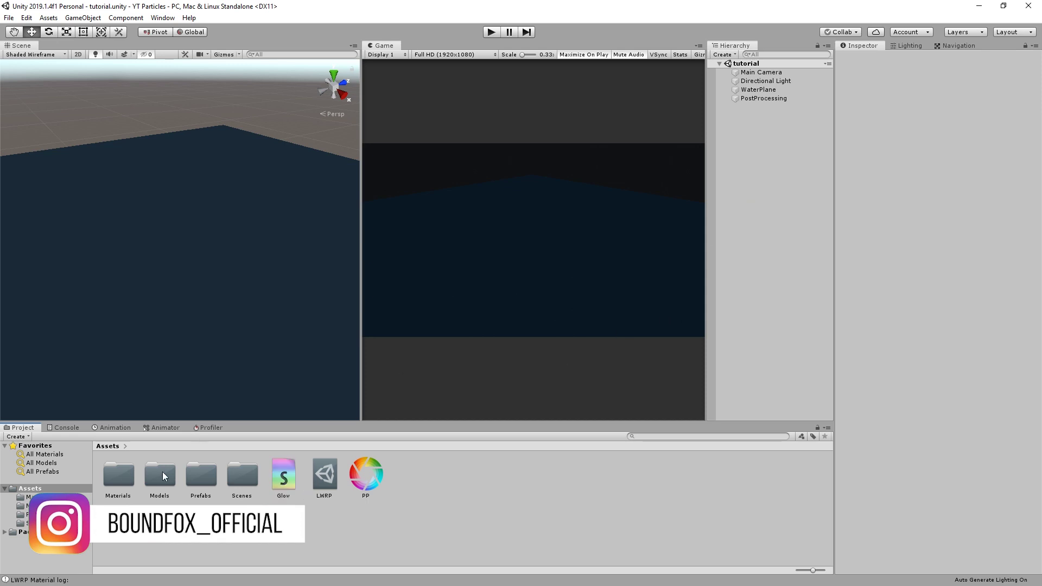
- Drag the Crystals prefab from the Prefabs folder into the scene, then return to Assets
double_click(206, 474)
mouse_move(123, 473)
left_mouse_down()
mouse_move(769, 158)
mouse_move(714, 165)
left_mouse_up()
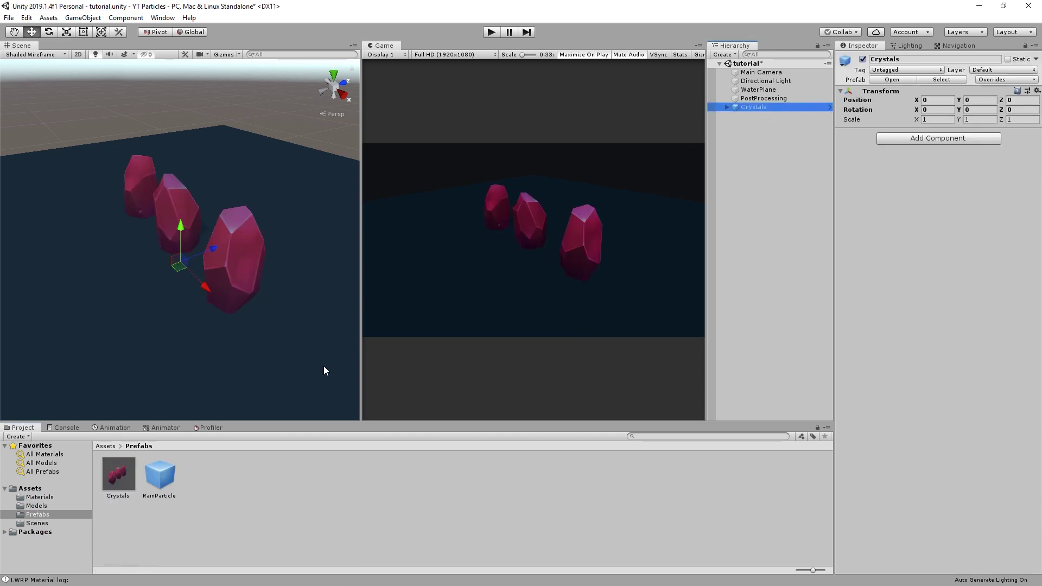
left_click(105, 448)
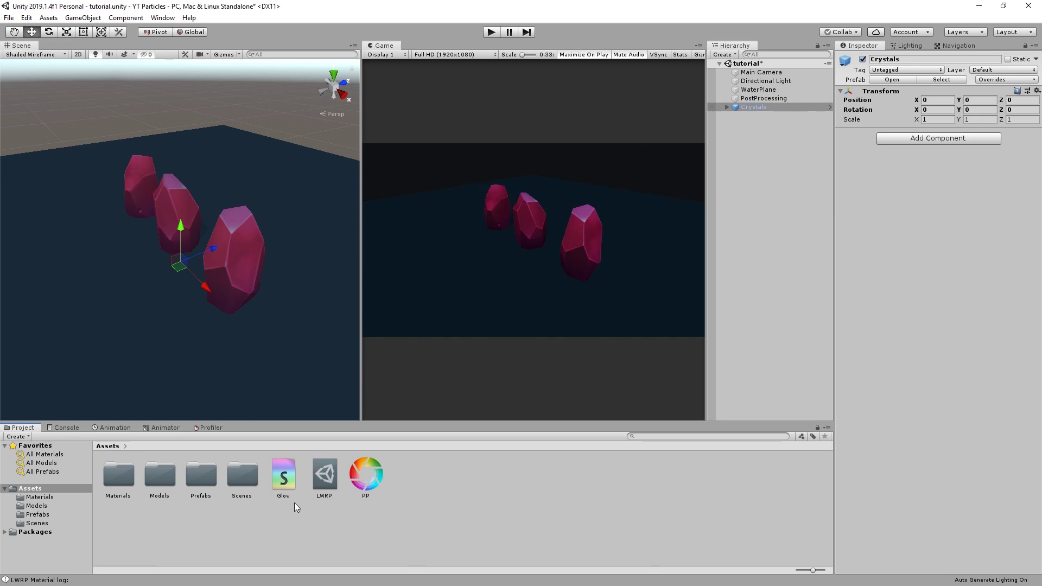
- Open the Glow shader graph and position its PBR Master node in view
double_click(291, 481)
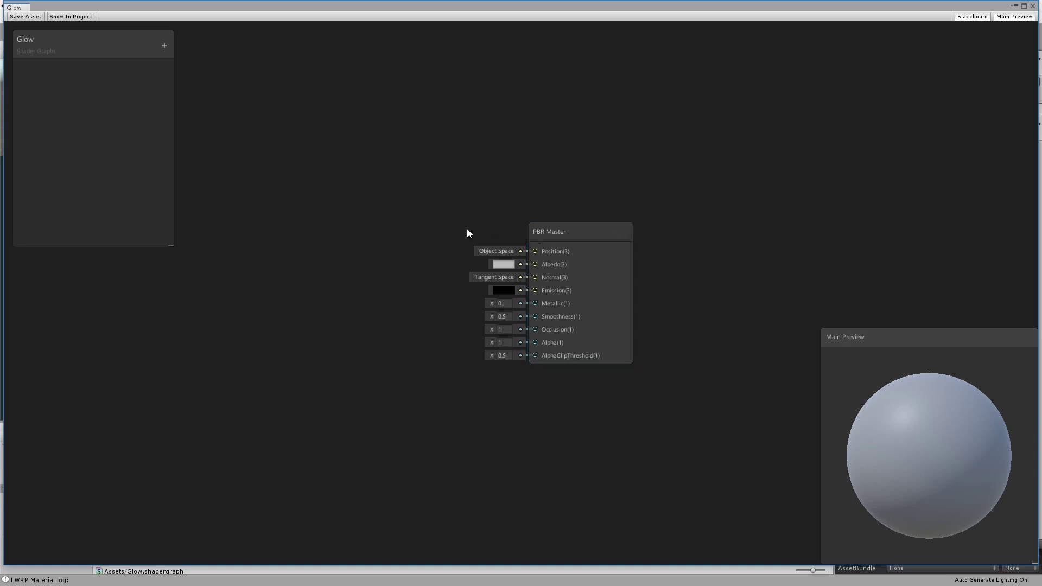
scroll(735, 320, "down", 3)
middle_click_drag(734, 320, 656, 308)
scroll(657, 308, "up", 3)
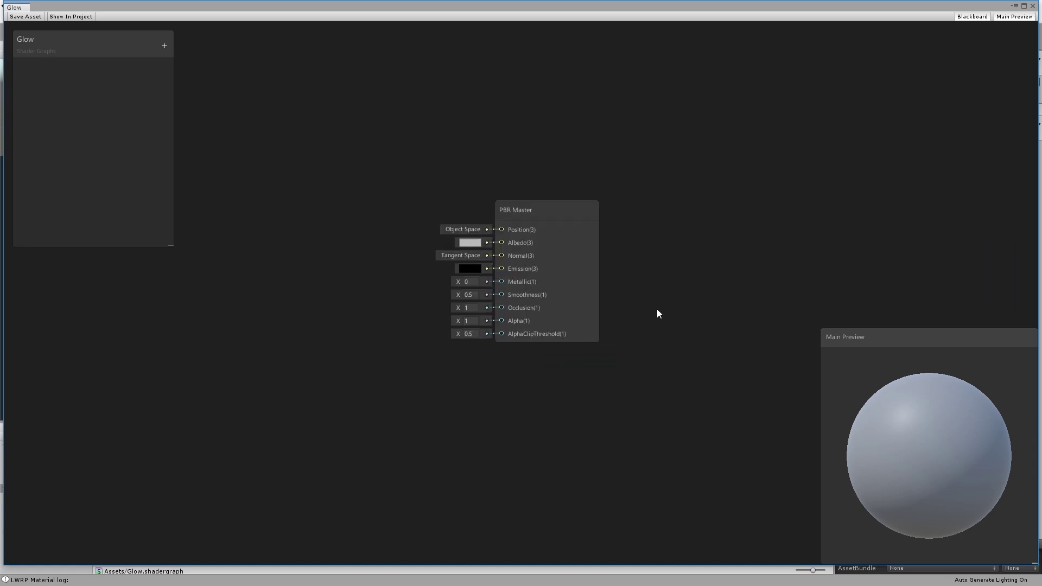
left_click(551, 217)
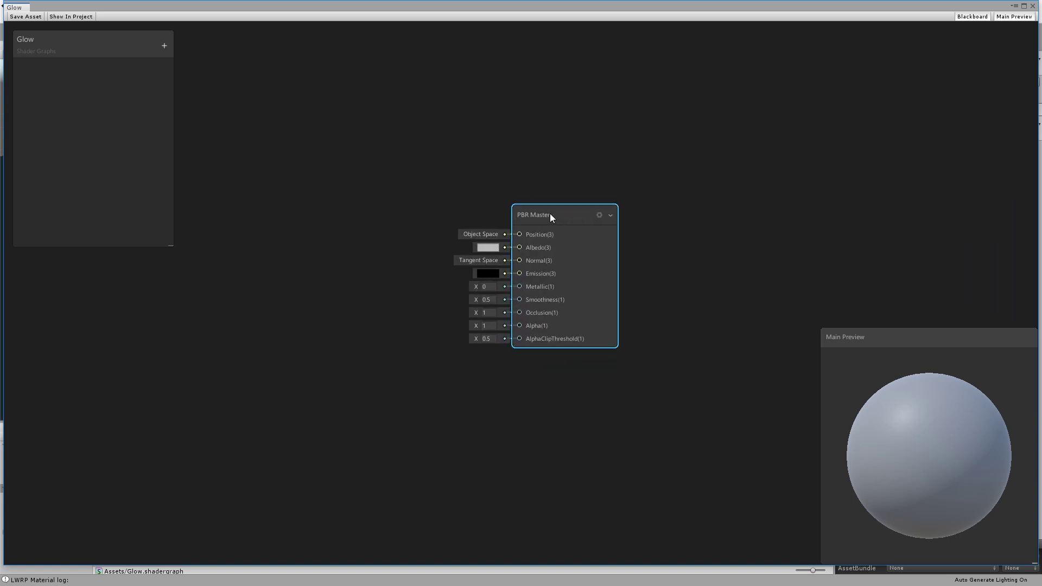
middle_click_drag(551, 216, 554, 303)
middle_click_drag(695, 188, 681, 192)
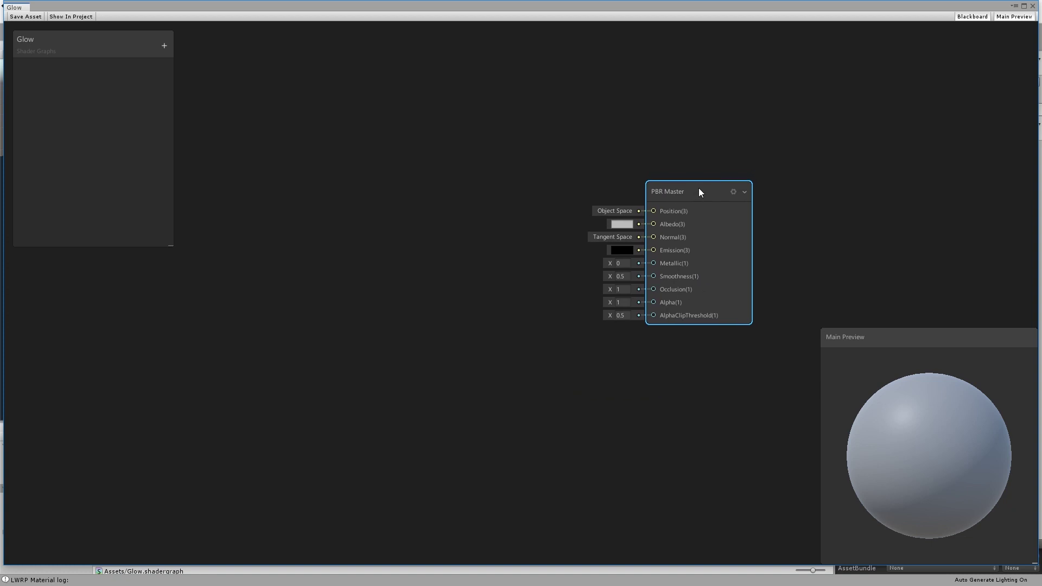
left_click_drag(661, 193, 676, 213)
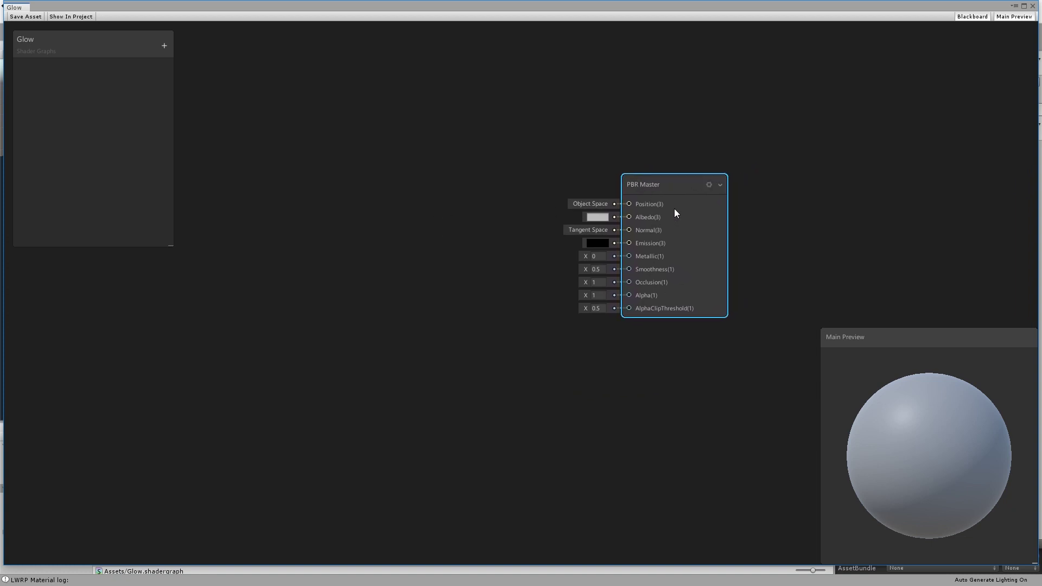
left_click_drag(675, 187, 703, 195)
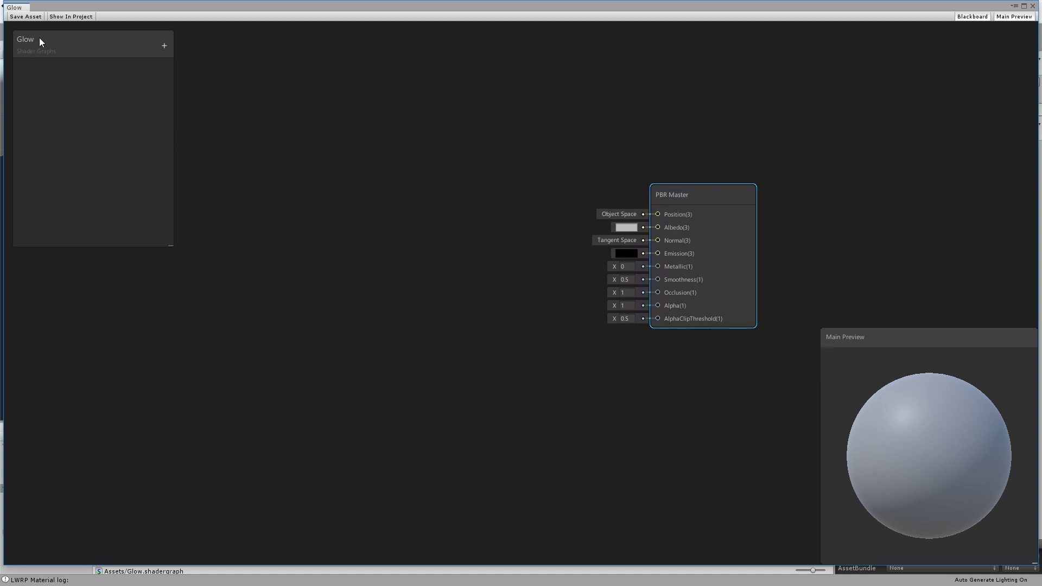
- Restore and re-maximize the Glow graph window, then reposition the PBR Master node
left_click(165, 46)
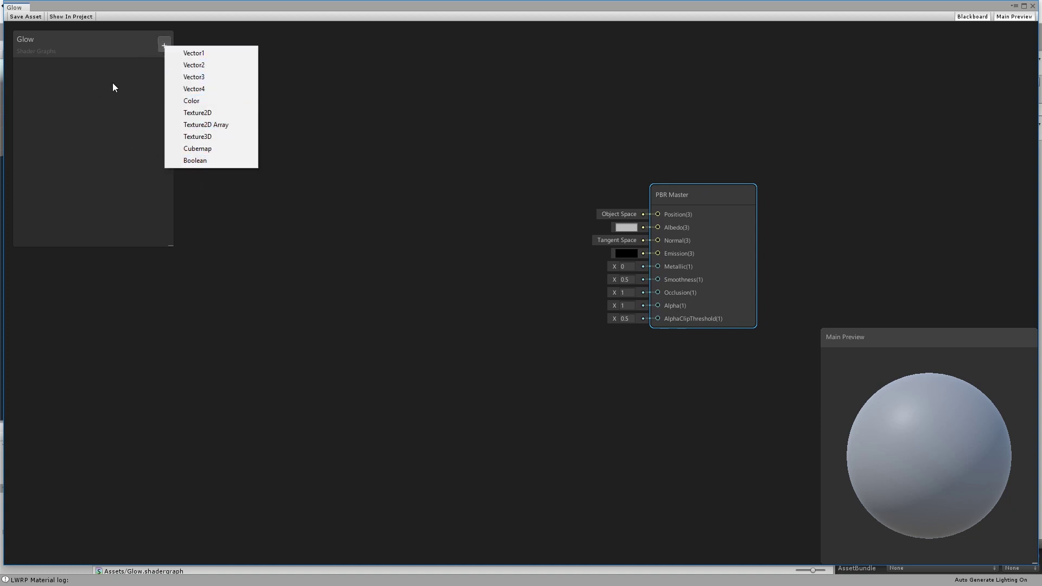
left_click(421, 12)
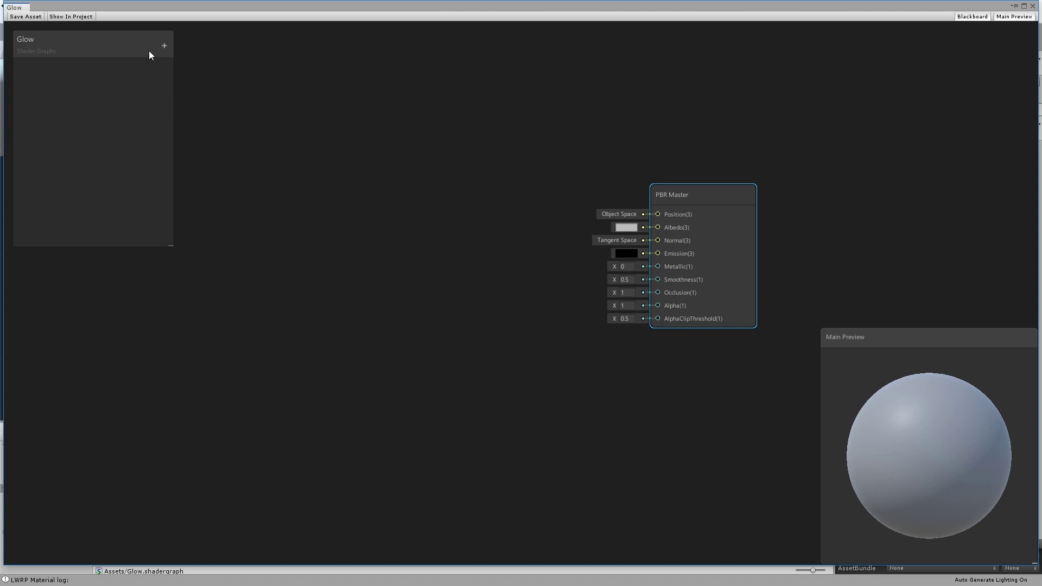
left_click(164, 46)
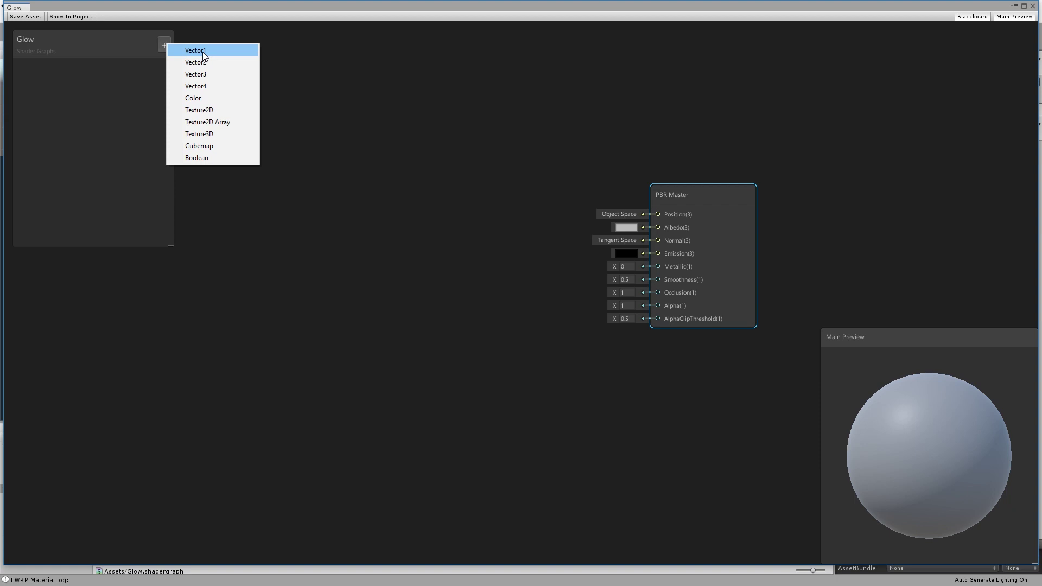
left_click(467, 213)
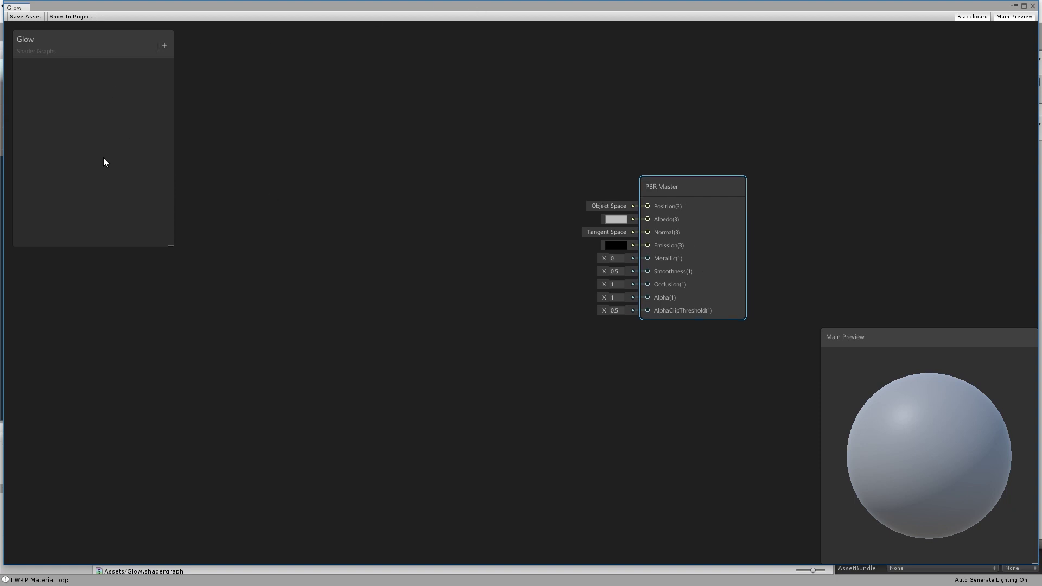
double_click(936, 10)
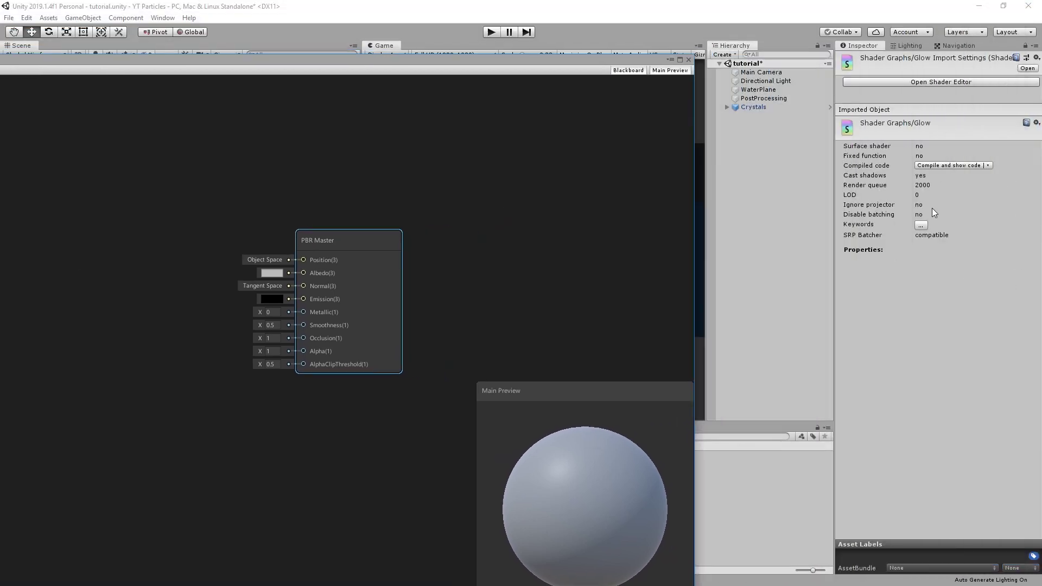
left_click(680, 60)
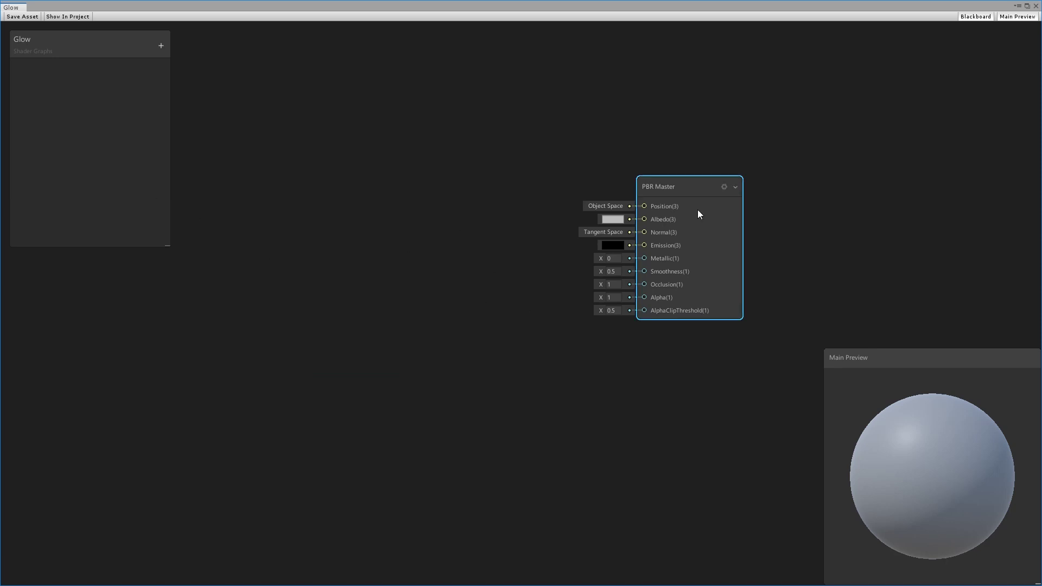
left_click_drag(699, 191, 732, 203)
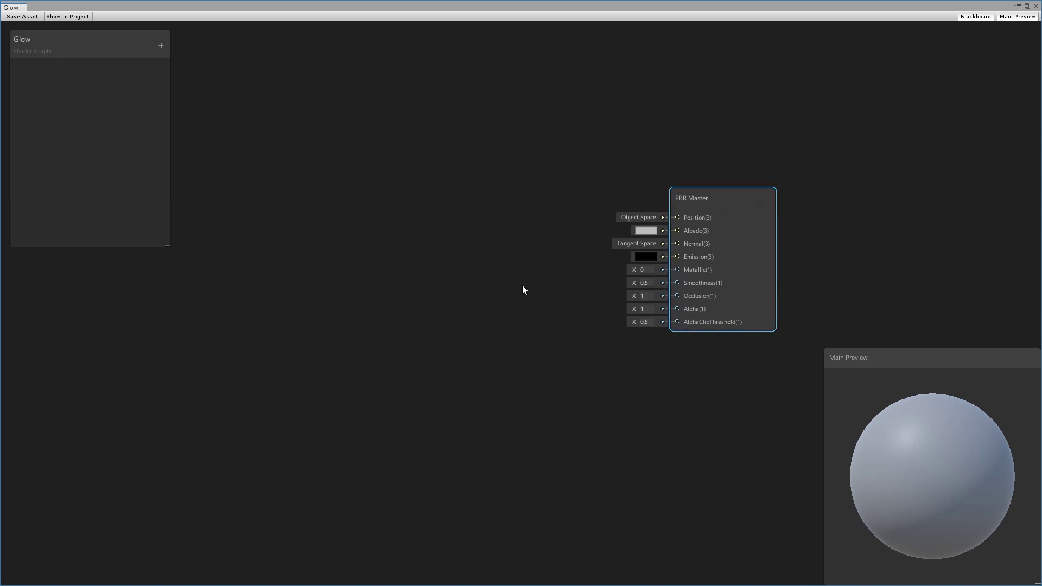
middle_click_drag(523, 288, 536, 279)
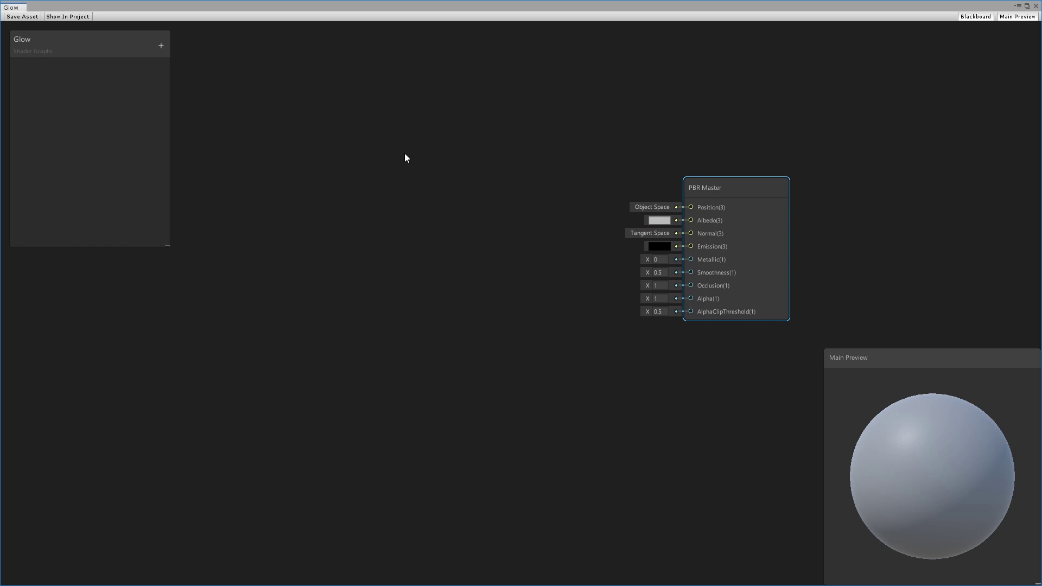
- Add a Fresnel Effect node via the 'fres' search and place it left of PBR Master
key("space")
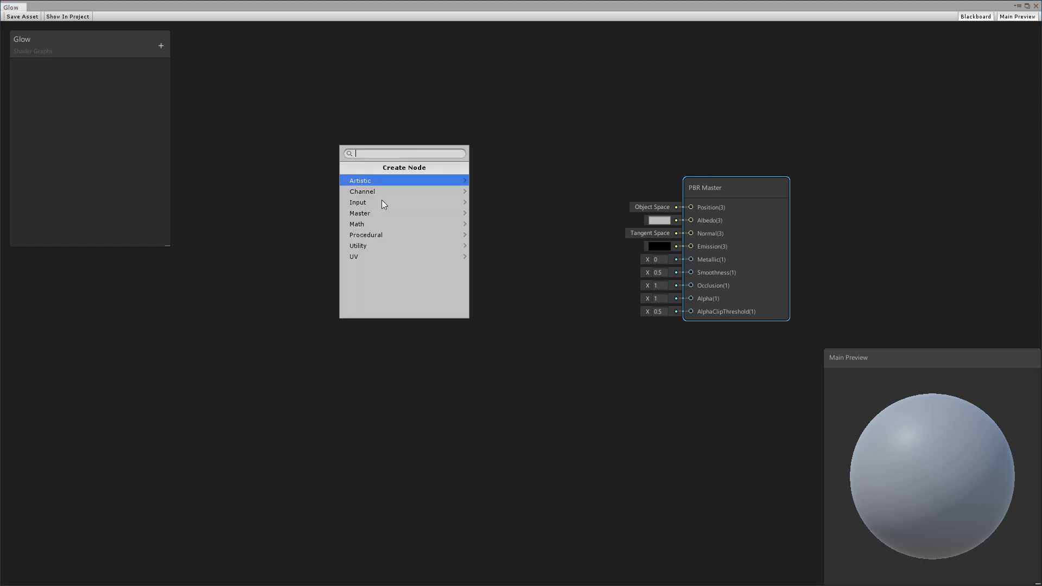
left_click(563, 217)
right_click(382, 165)
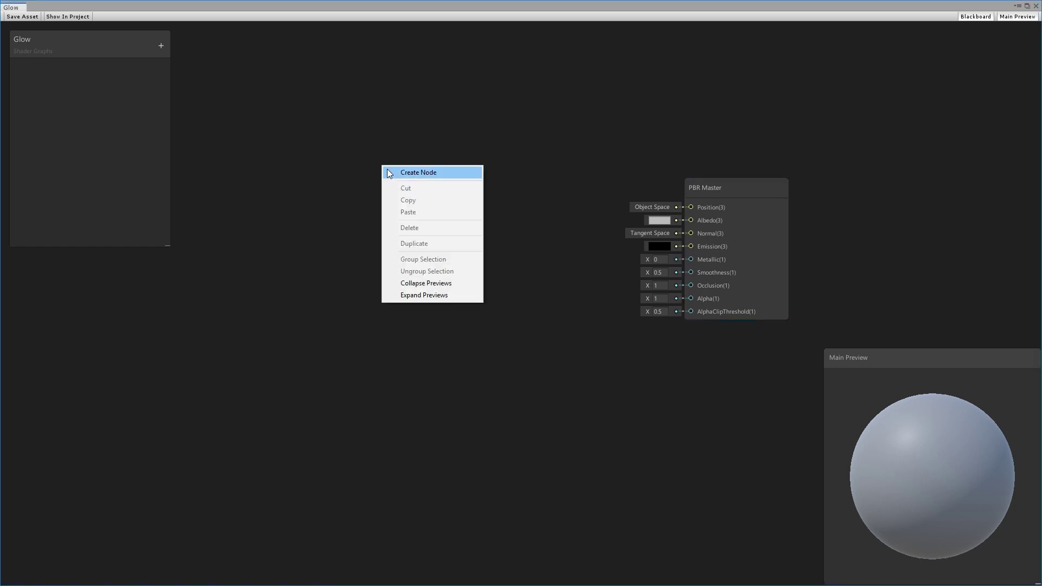
left_click(432, 173)
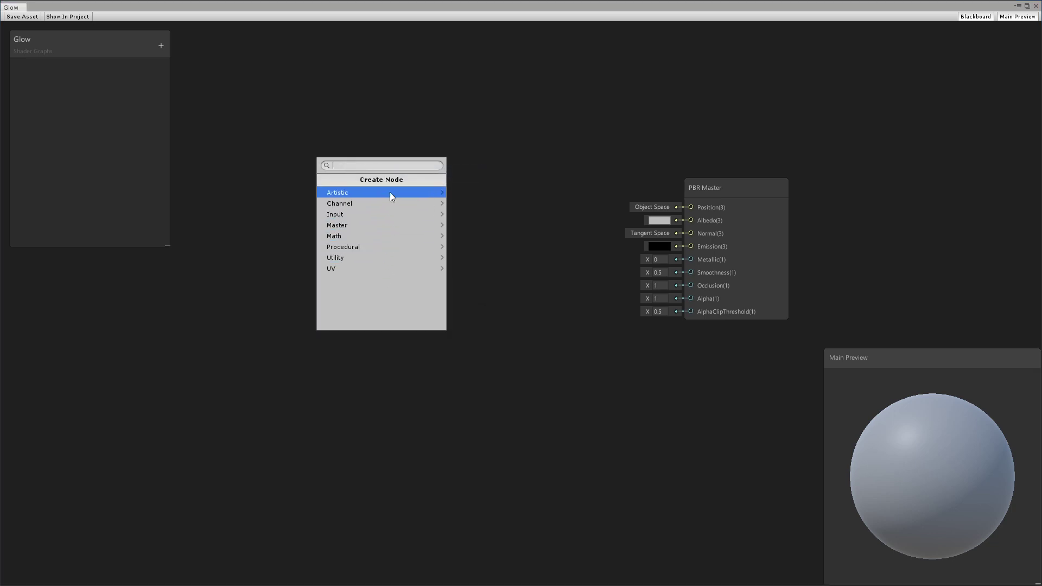
type("f")
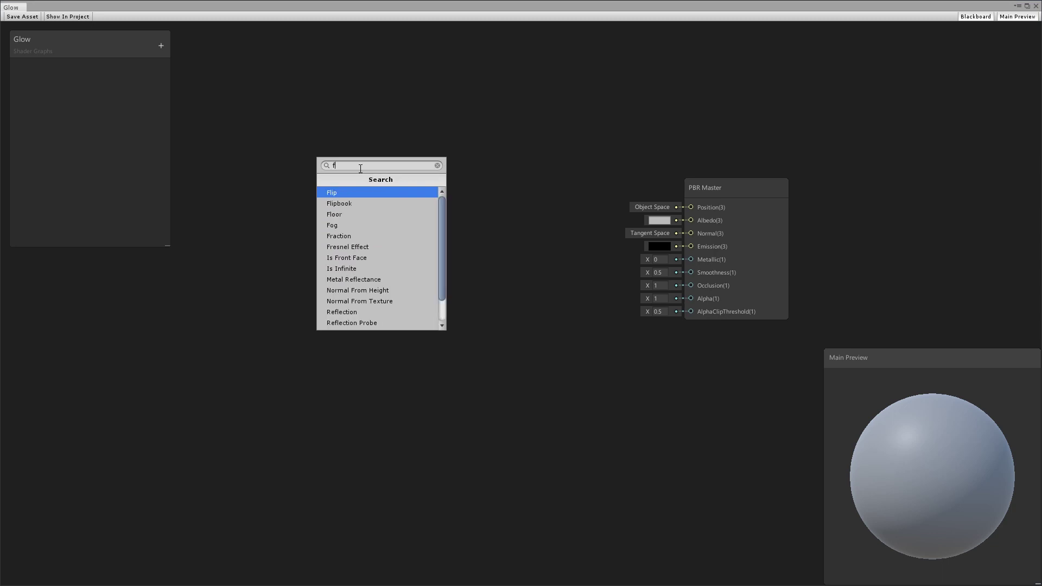
type("res")
left_click(377, 193)
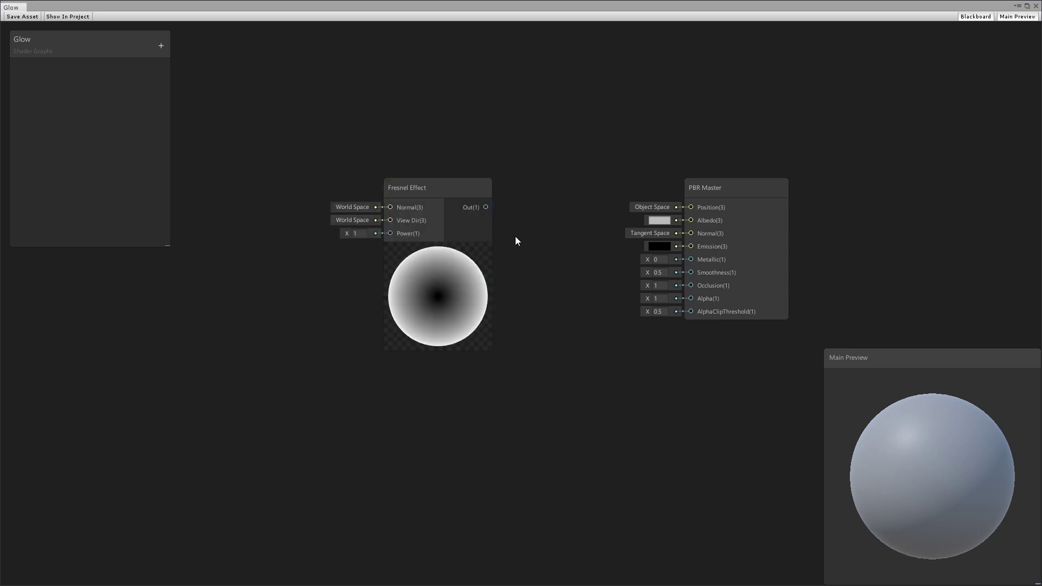
mouse_move(441, 184)
left_mouse_down()
mouse_move(393, 132)
mouse_move(406, 148)
left_mouse_up()
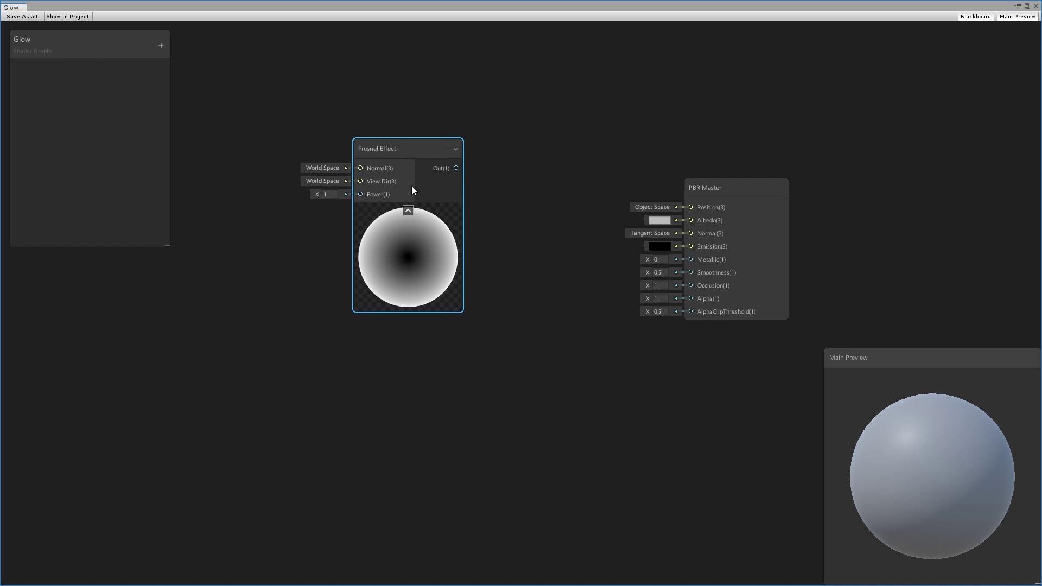
mouse_move(416, 150)
left_mouse_down()
mouse_move(390, 151)
mouse_move(411, 152)
left_mouse_up()
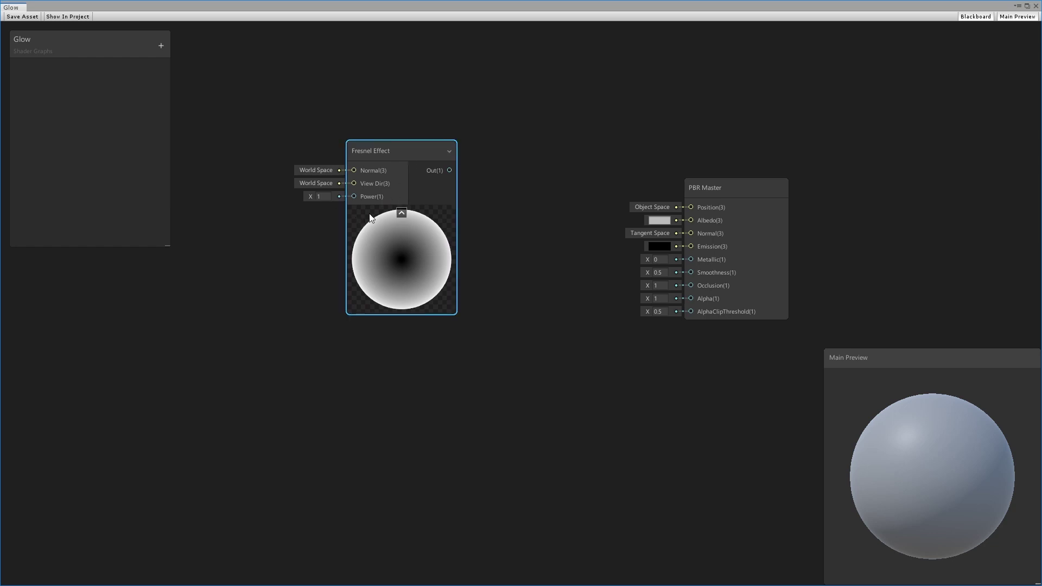
middle_click_drag(499, 279, 600, 288)
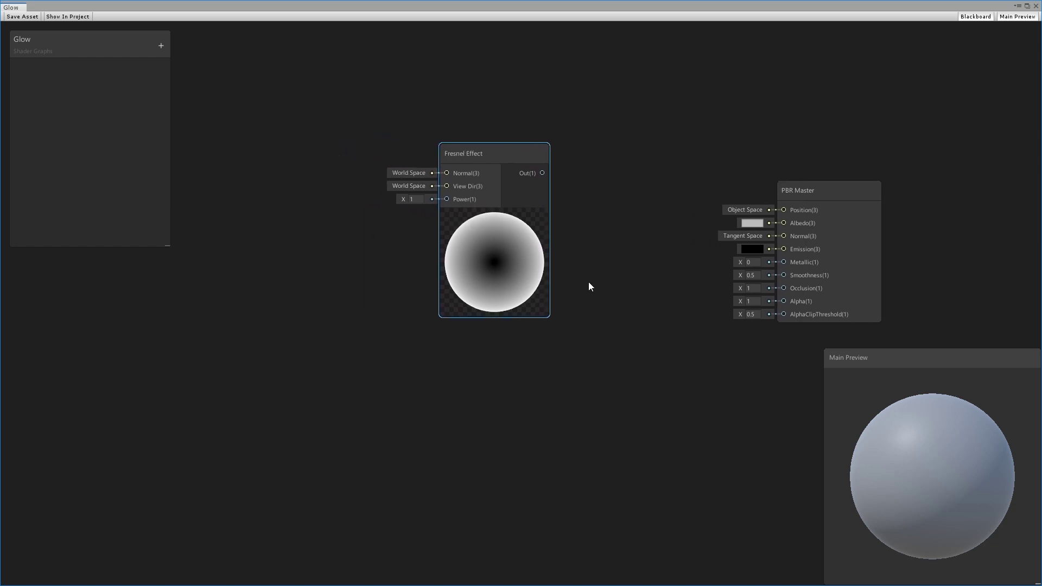
left_click_drag(500, 161, 497, 167)
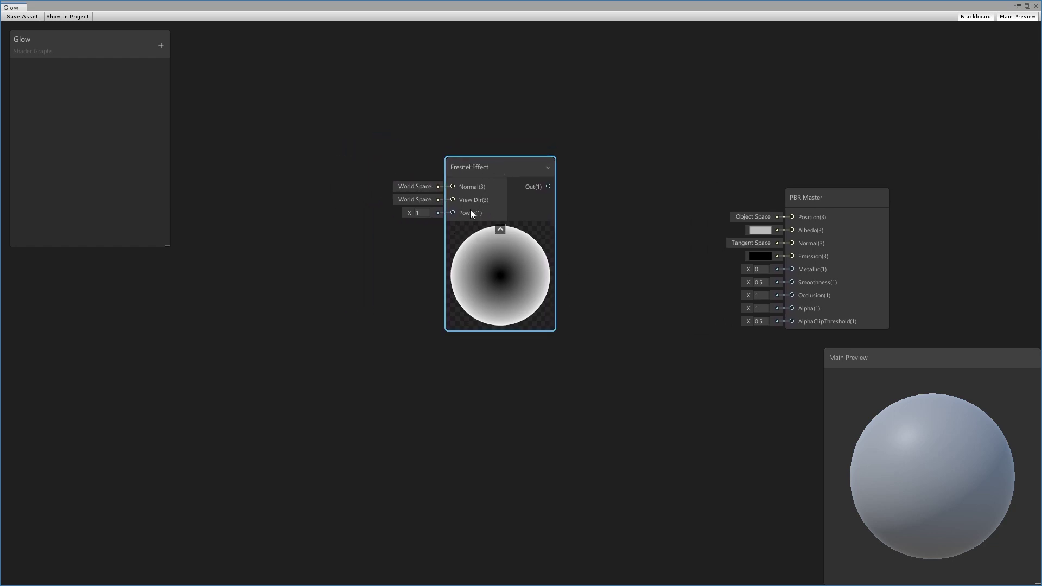
- Try Fresnel Power values 2 and 3, then set it back to 1
left_click(413, 213)
type("2")
key("BackSpace")
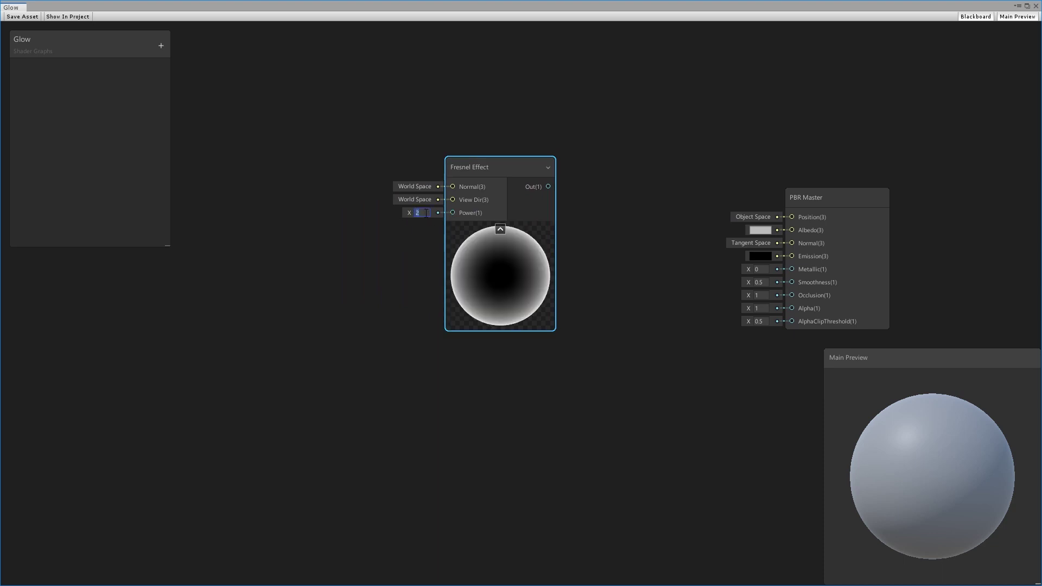
key("BackSpace")
type("3")
key("BackSpace")
type("1")
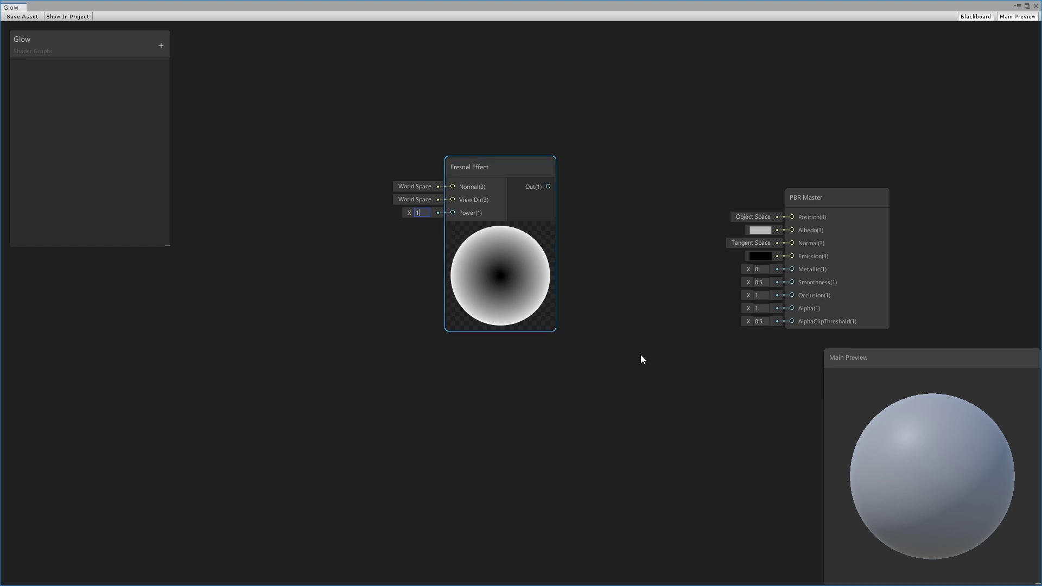
left_click_drag(507, 162, 513, 159)
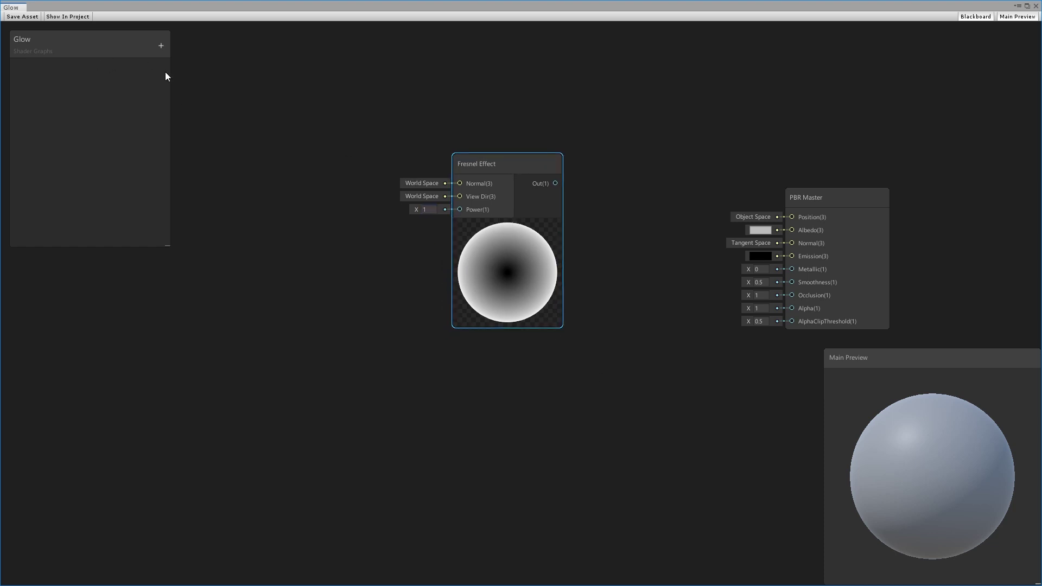
- Add a Vector1 blackboard property named Glow Power with default value 1
left_click(161, 45)
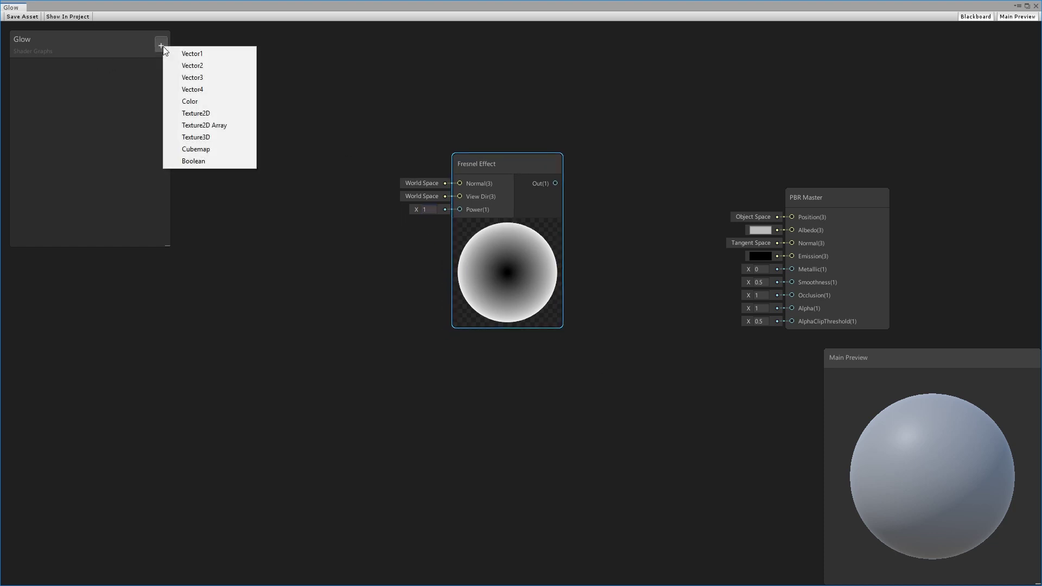
left_click(197, 54)
type("Gl")
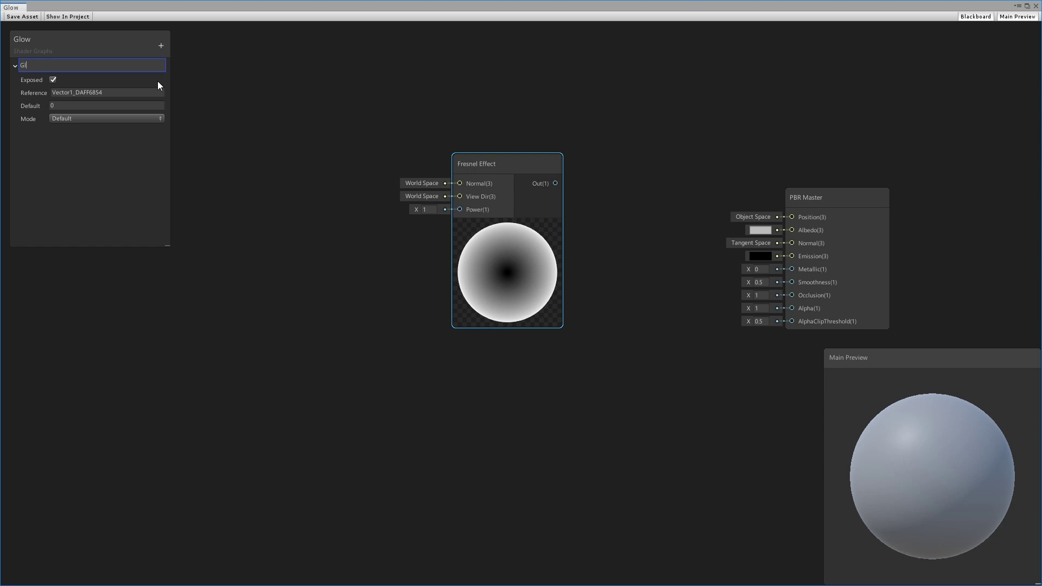
type("ow Power")
key("Return")
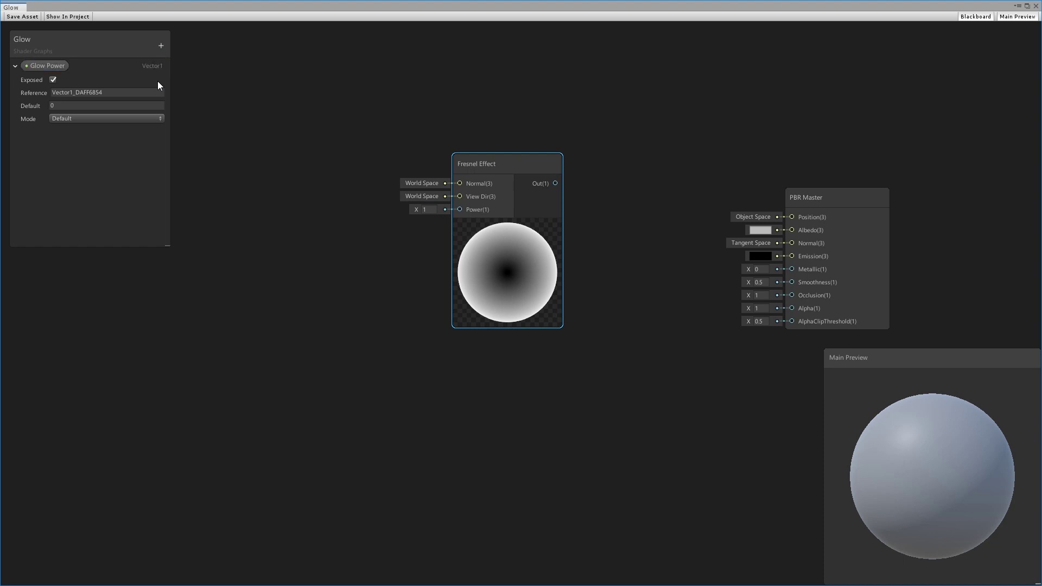
left_click(58, 107)
type("1")
key("Tab")
- Place a Glow Power node in the graph and wire it into the Fresnel Power input
left_click_drag(500, 170, 529, 169)
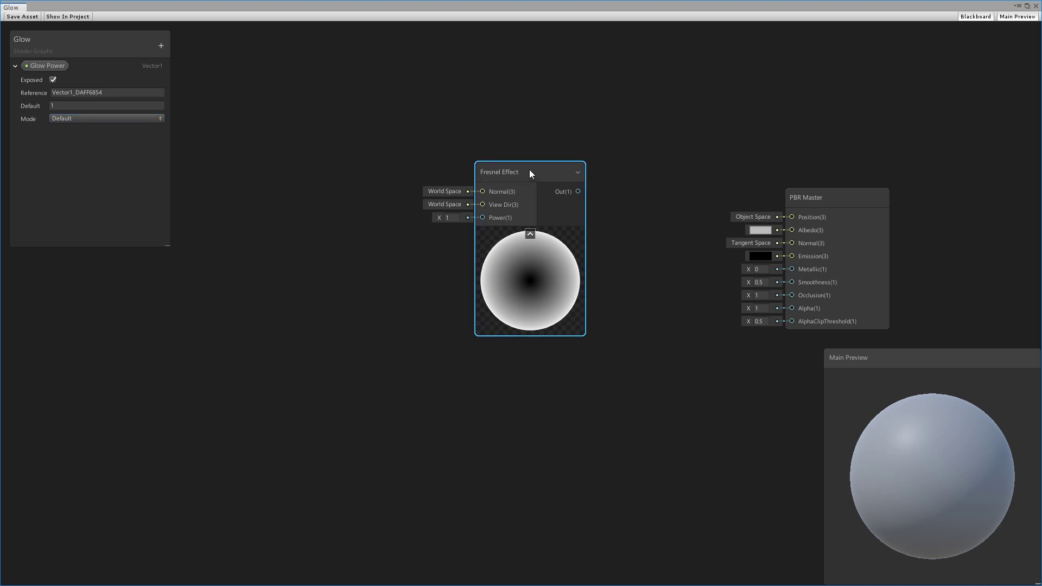
left_click_drag(50, 67, 261, 318)
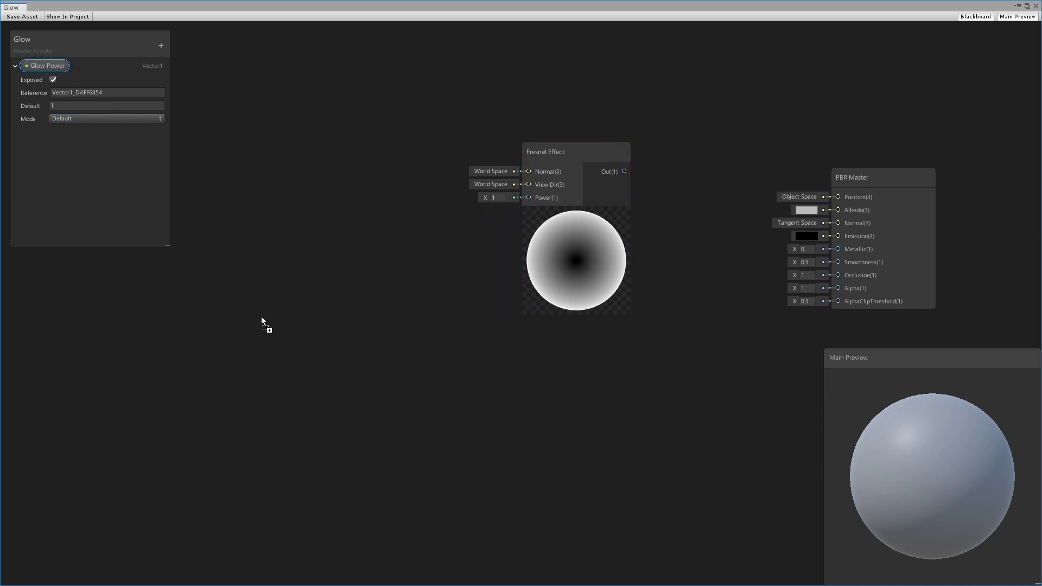
mouse_move(383, 264)
left_mouse_down()
mouse_move(377, 274)
mouse_move(387, 268)
mouse_move(424, 285)
mouse_move(528, 197)
left_mouse_up()
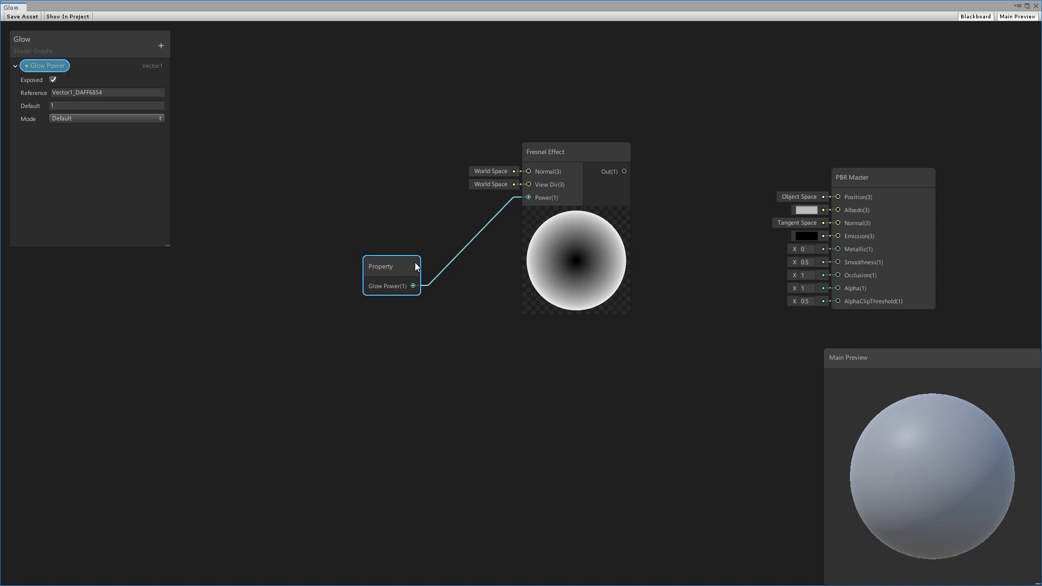
left_click_drag(416, 266, 444, 244)
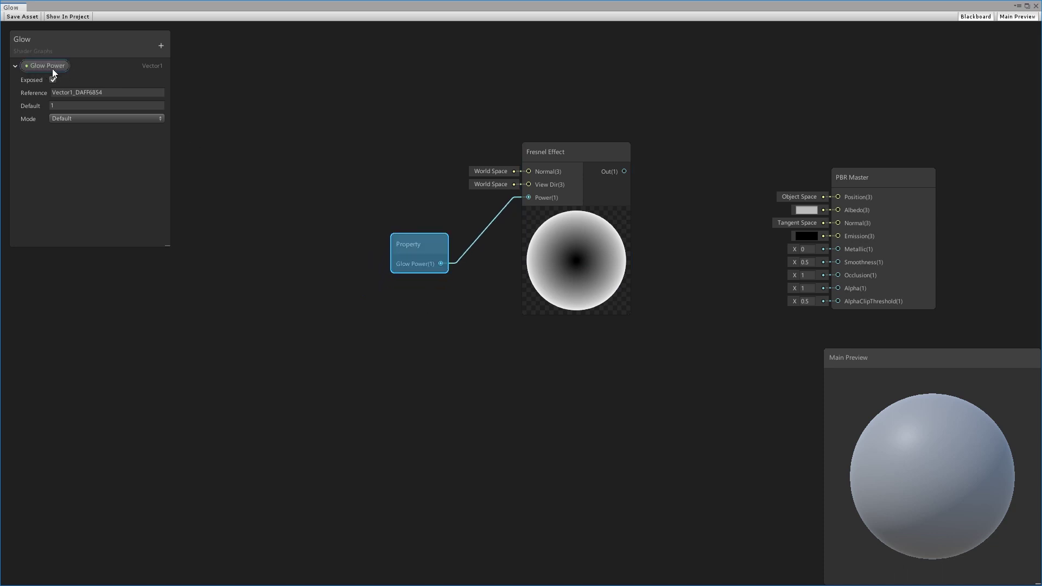
left_click_drag(495, 171, 473, 183)
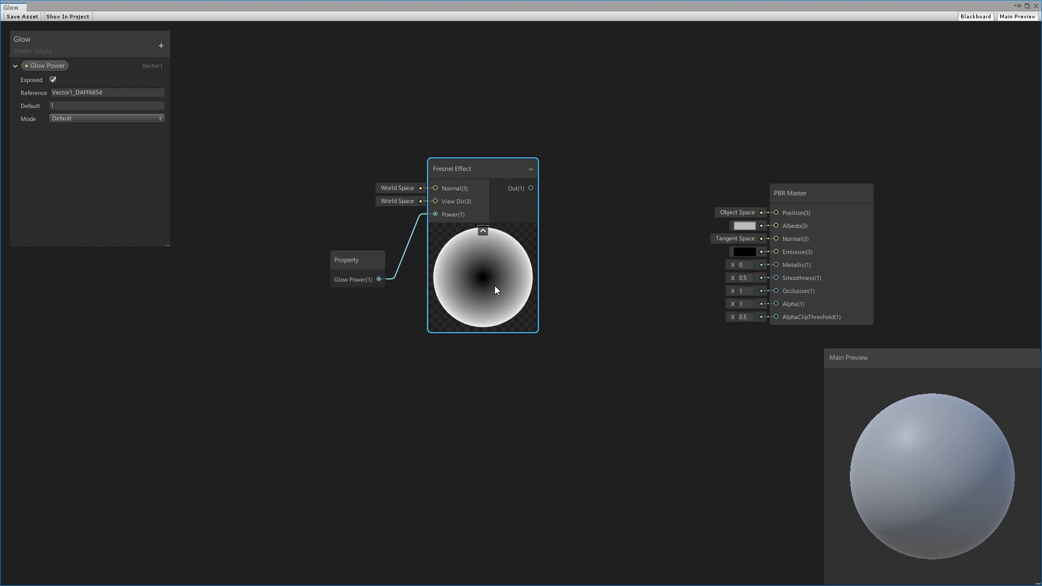
left_click(539, 367)
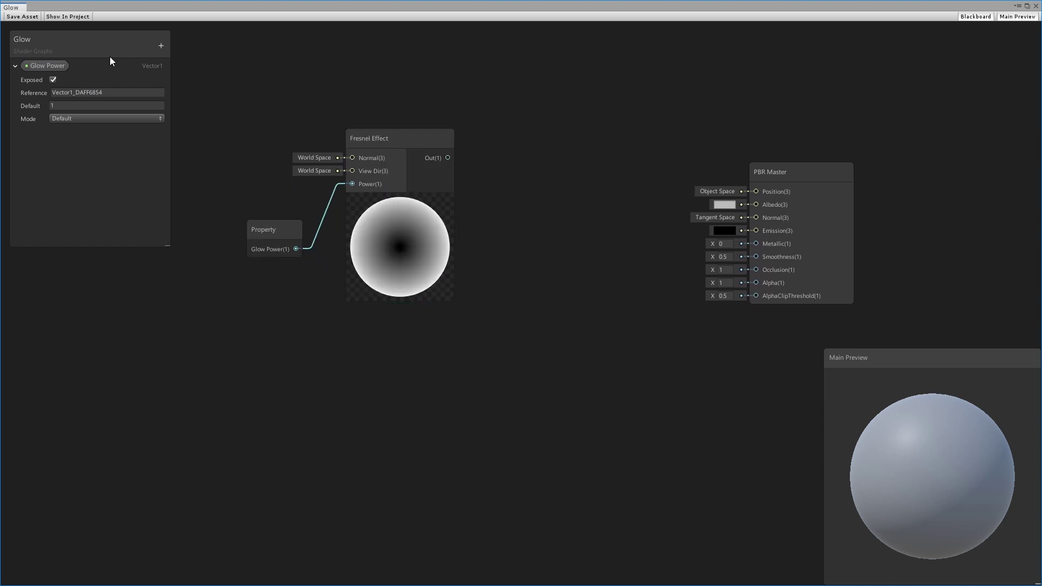
- Add a Color property named Glow Color and set its mode to HDR
left_click(162, 46)
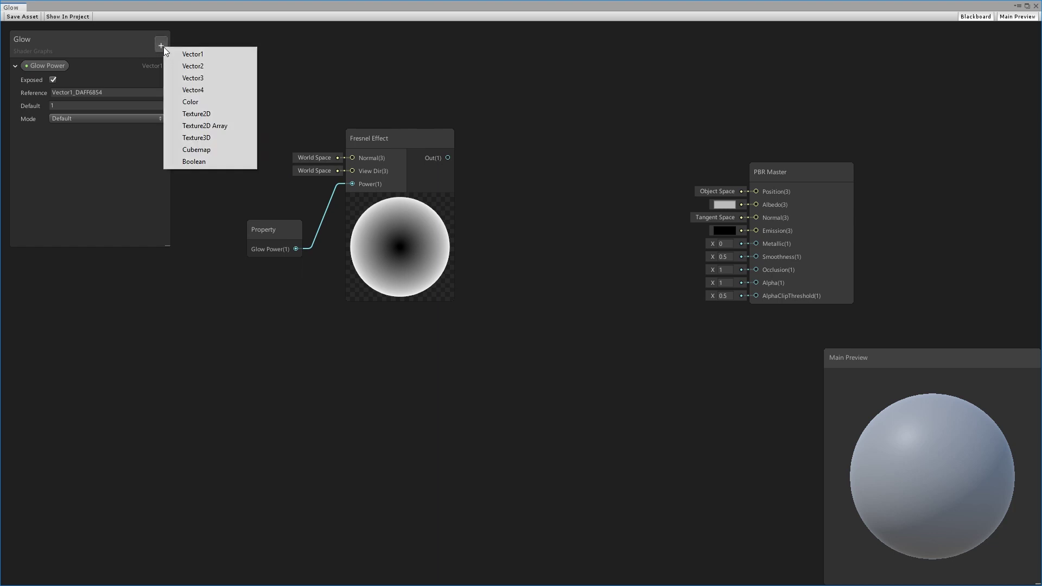
left_click(193, 102)
type("Glow ")
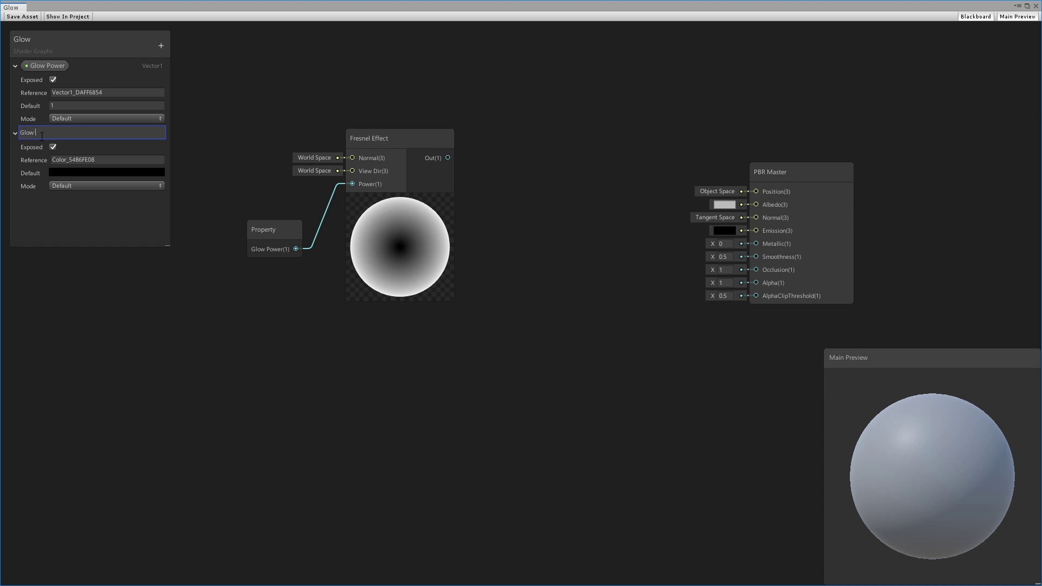
type("Co")
key("BackSpace")
key("BackSpace")
key("BackSpace")
key("BackSpace")
type("olo")
type("r")
key("Return")
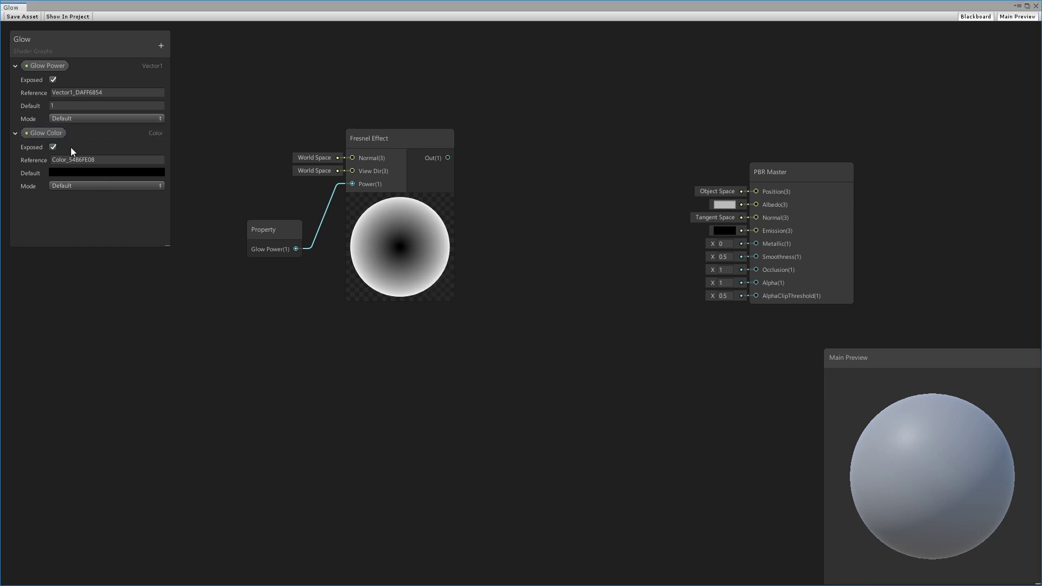
left_click(100, 186)
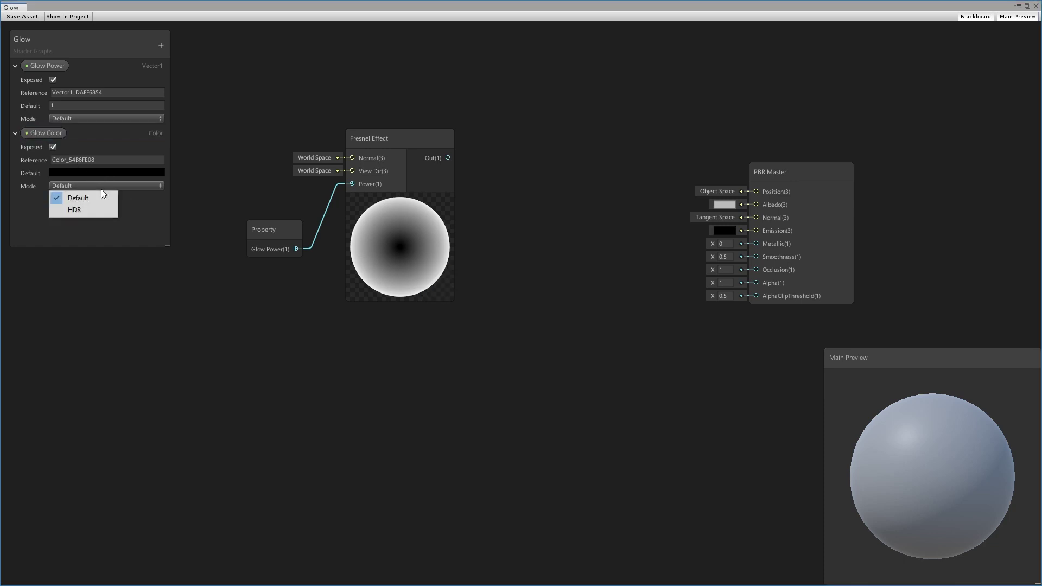
left_click(79, 209)
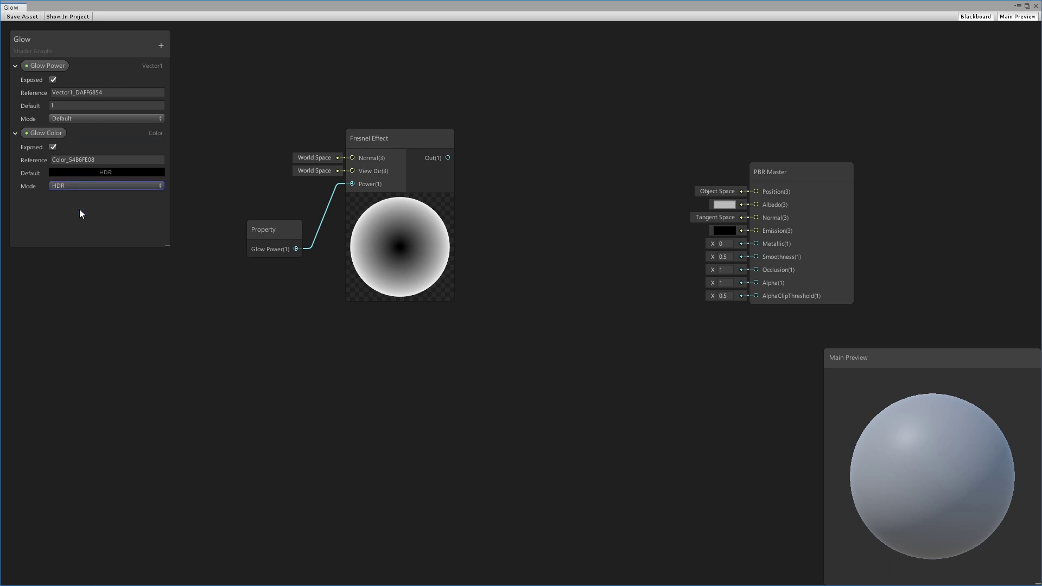
- Set Glow Color's default to bright cyan with intensity 2
left_click(115, 171)
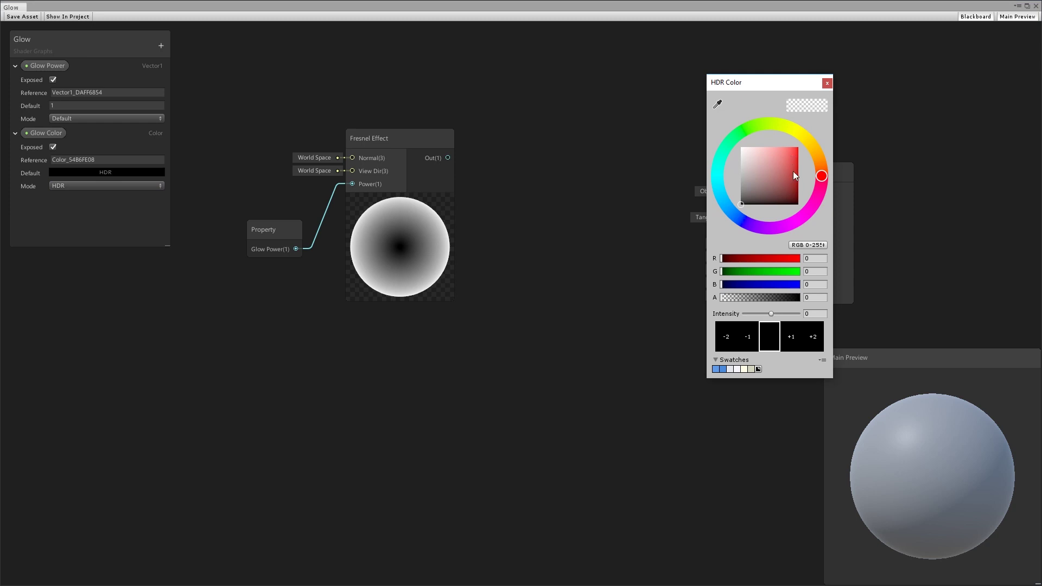
mouse_move(793, 171)
left_mouse_down()
mouse_move(783, 156)
mouse_move(809, 146)
mouse_move(718, 174)
left_mouse_up()
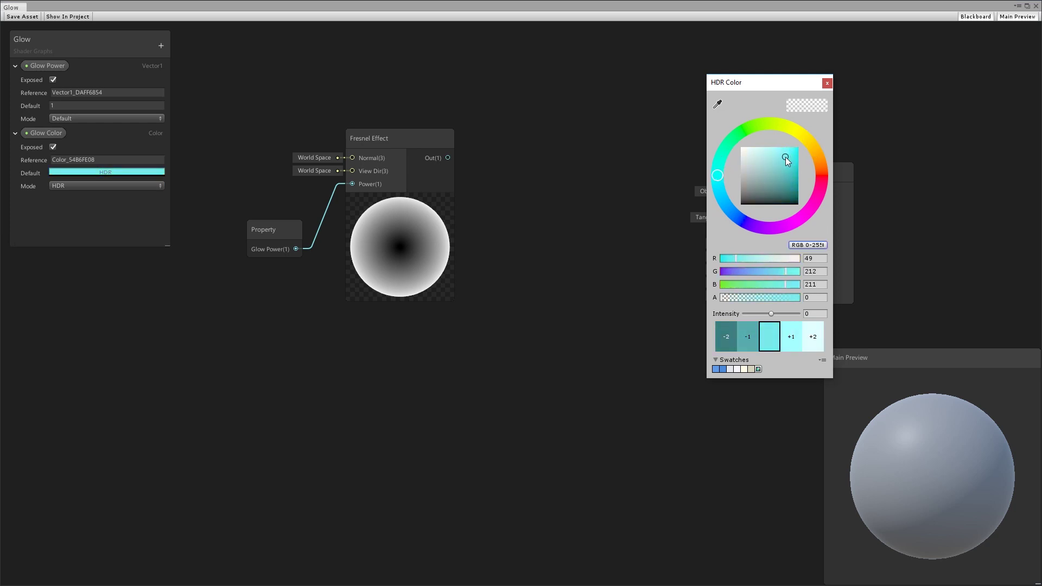
left_click_drag(785, 156, 788, 157)
left_click(811, 314)
type("2")
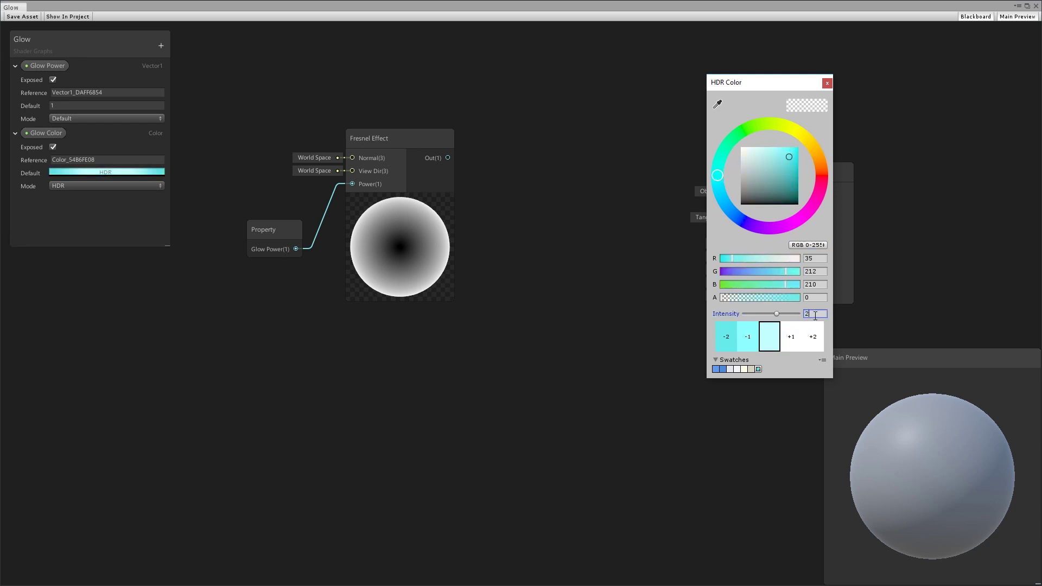
left_click(278, 285)
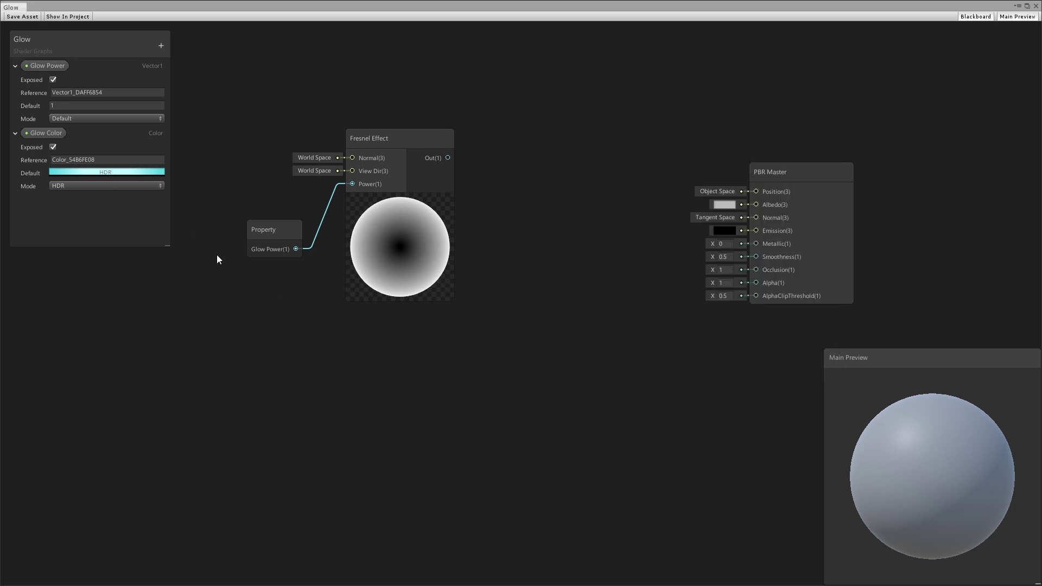
- Place a Glow Color node and a Multiply node beside PBR Master
left_click_drag(31, 133, 400, 369)
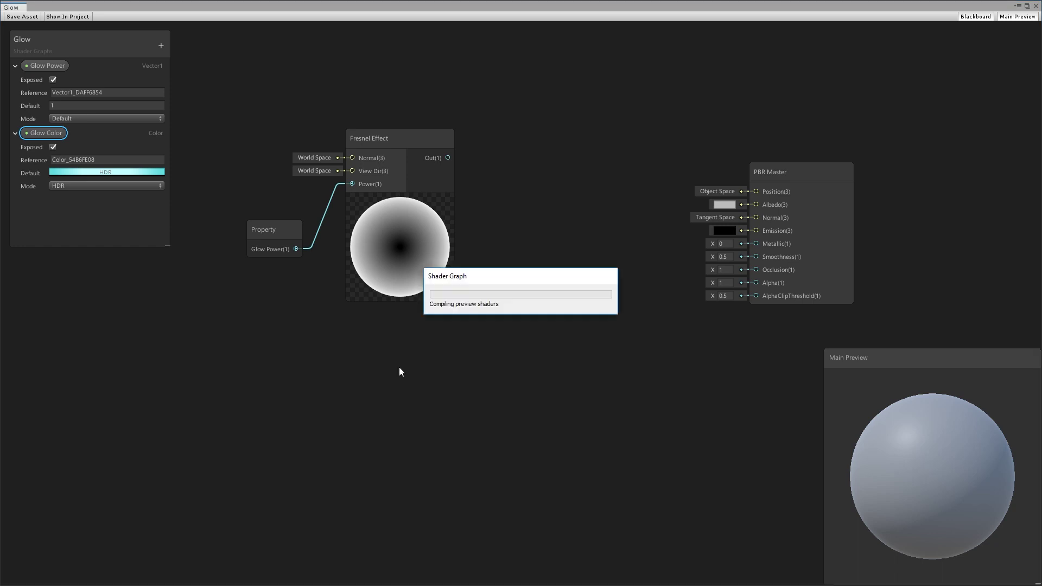
left_click(418, 188)
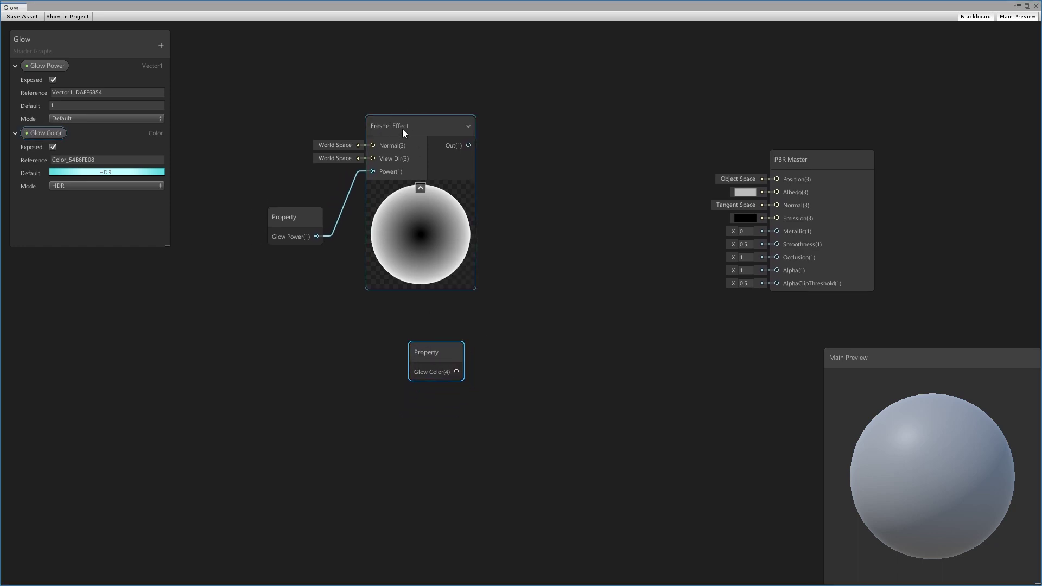
key("a")
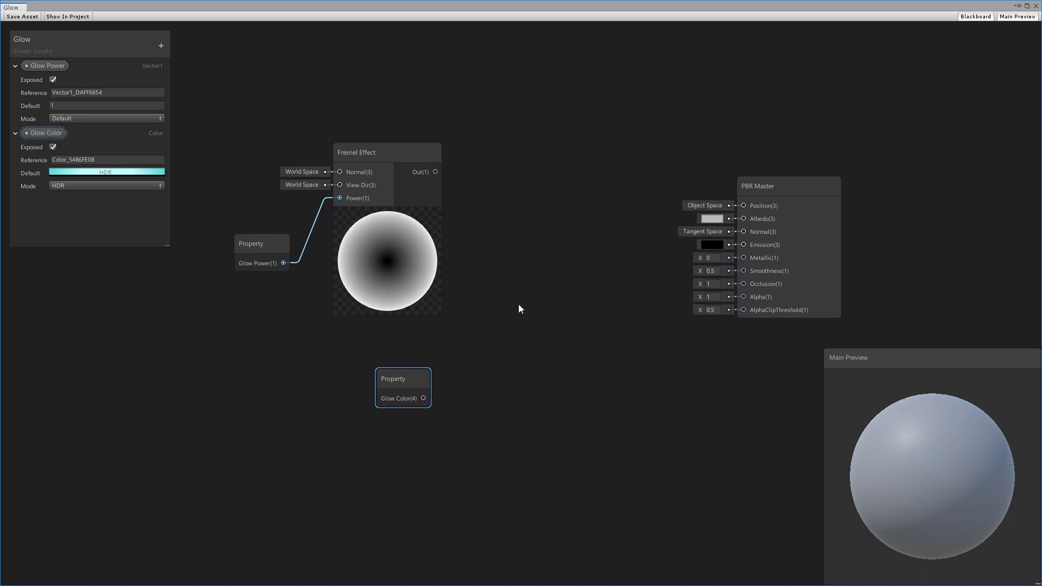
key("space")
type("m")
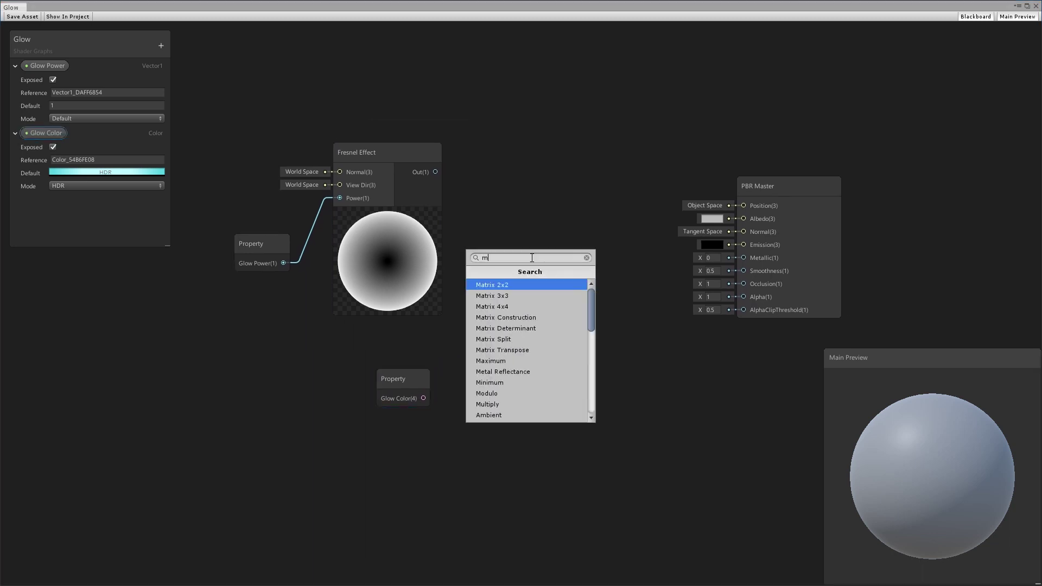
type("ulti")
left_click(519, 286)
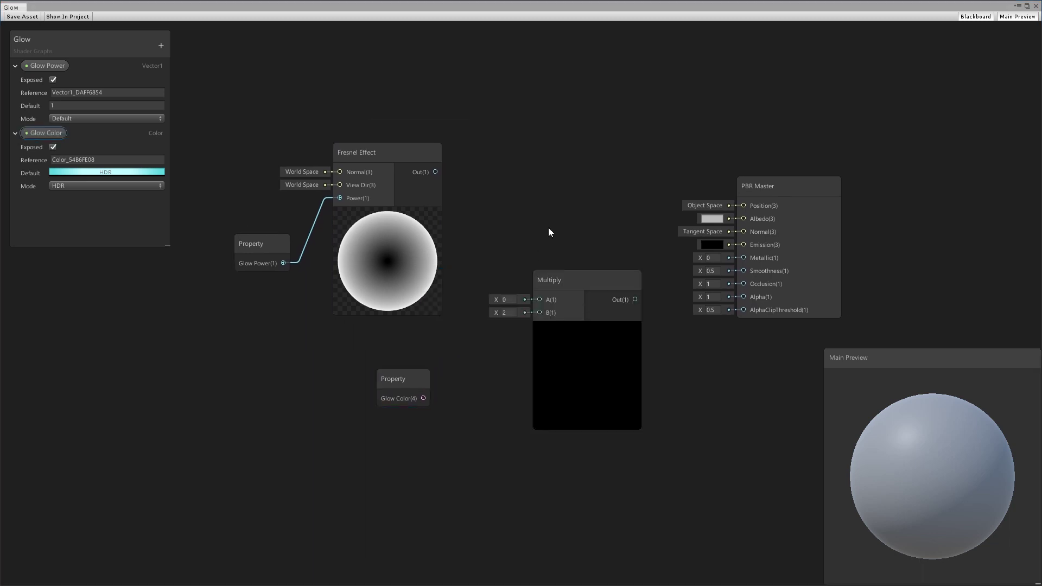
left_click_drag(573, 283, 564, 185)
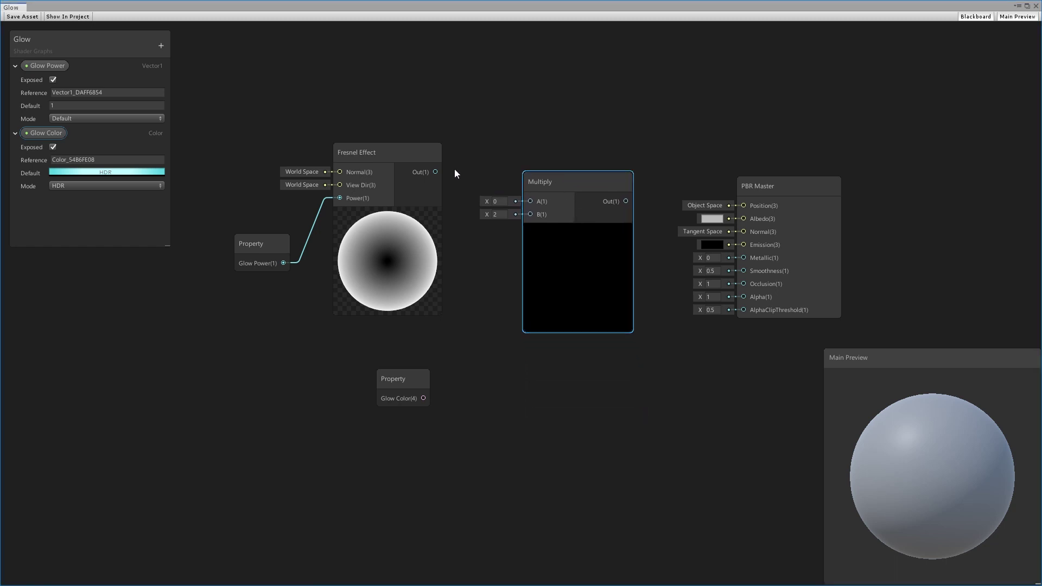
- Wire Fresnel into Multiply A, Glow Color into B, and Multiply Out into Emission
left_click_drag(435, 172, 529, 201)
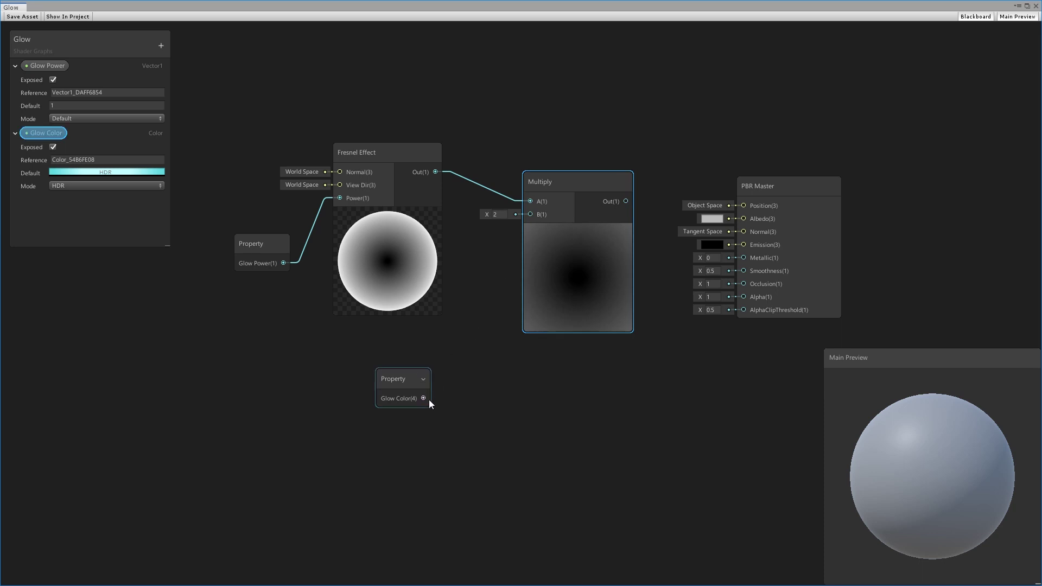
left_click_drag(423, 398, 535, 214)
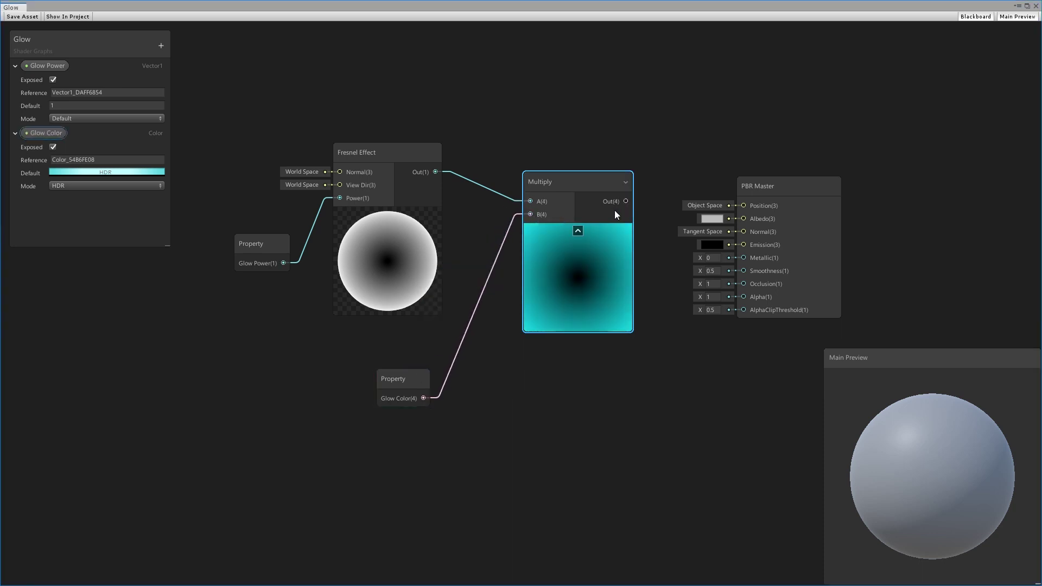
mouse_move(626, 201)
left_mouse_down()
mouse_move(721, 246)
mouse_move(743, 245)
left_mouse_up()
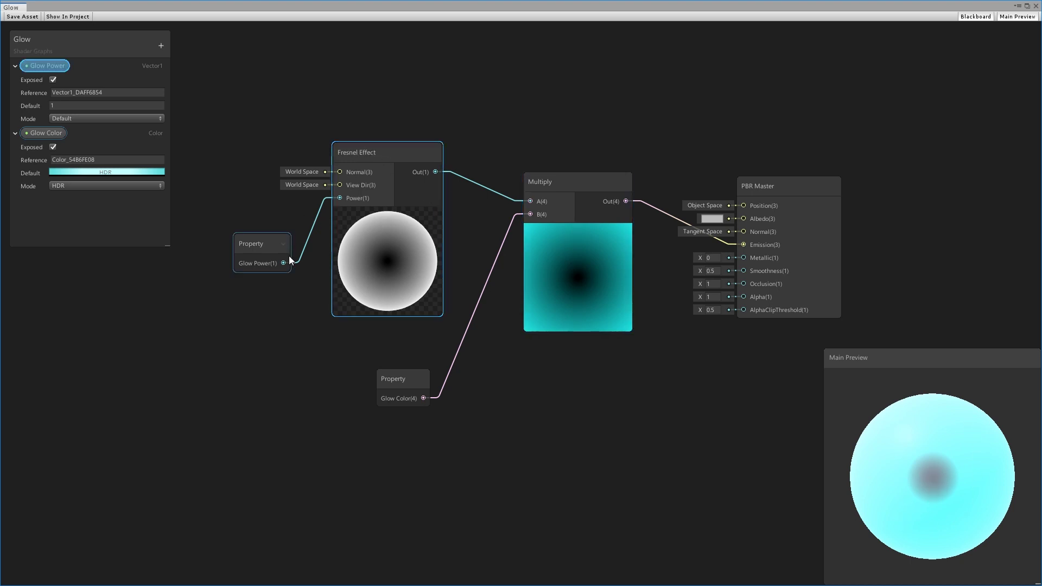
key("a")
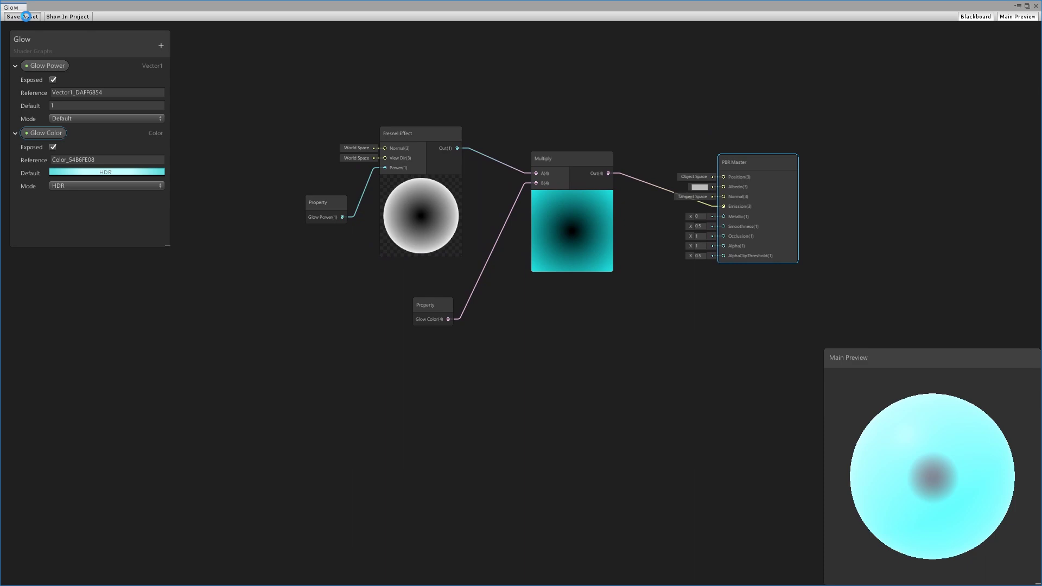
- Set the Crystal material's shader to Shader Graphs > Glow, then reopen the Glow graph
left_click(1035, 6)
double_click(127, 478)
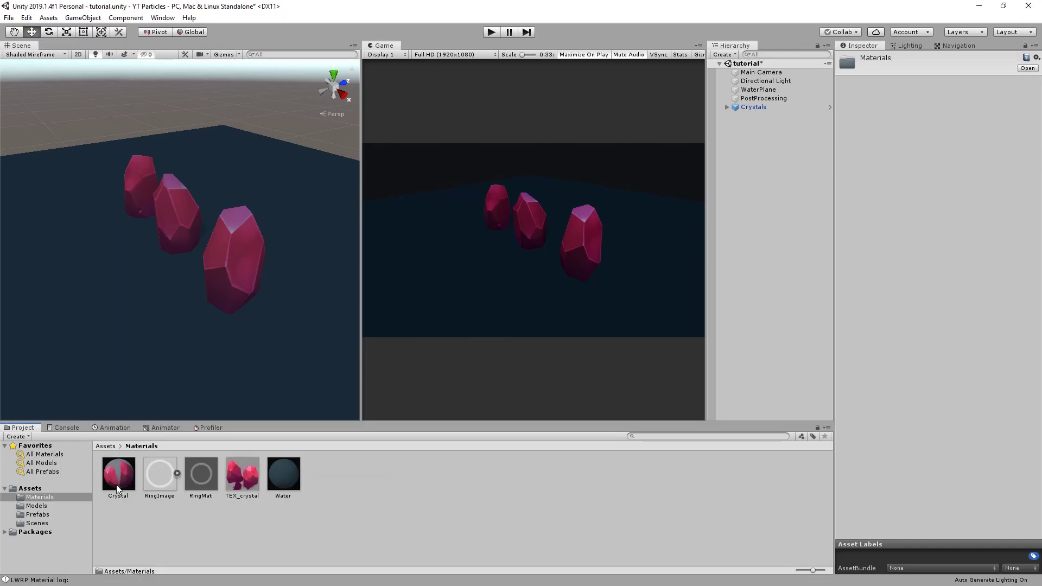
left_click(122, 473)
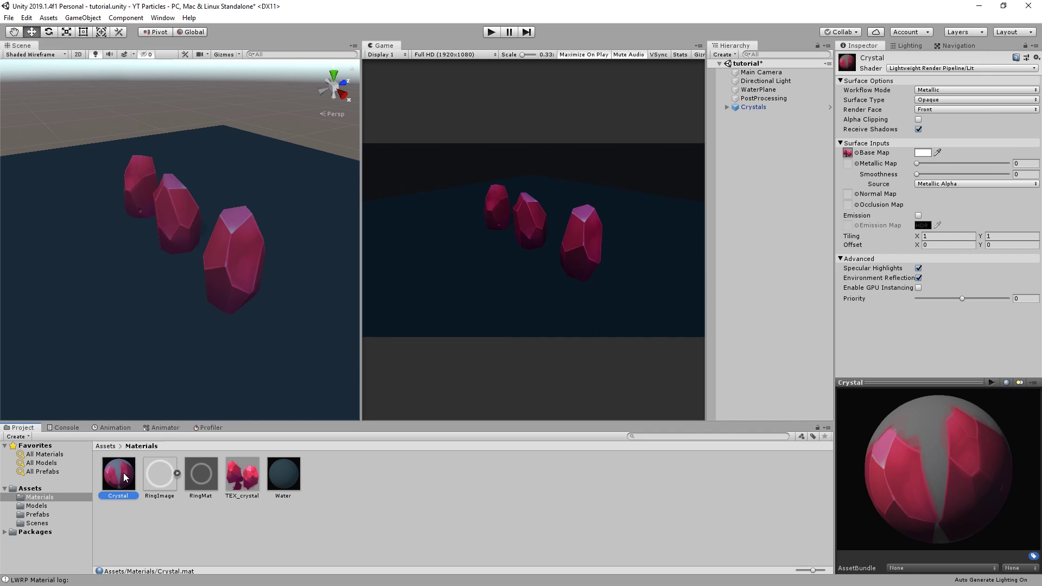
left_click(951, 68)
left_click(917, 177)
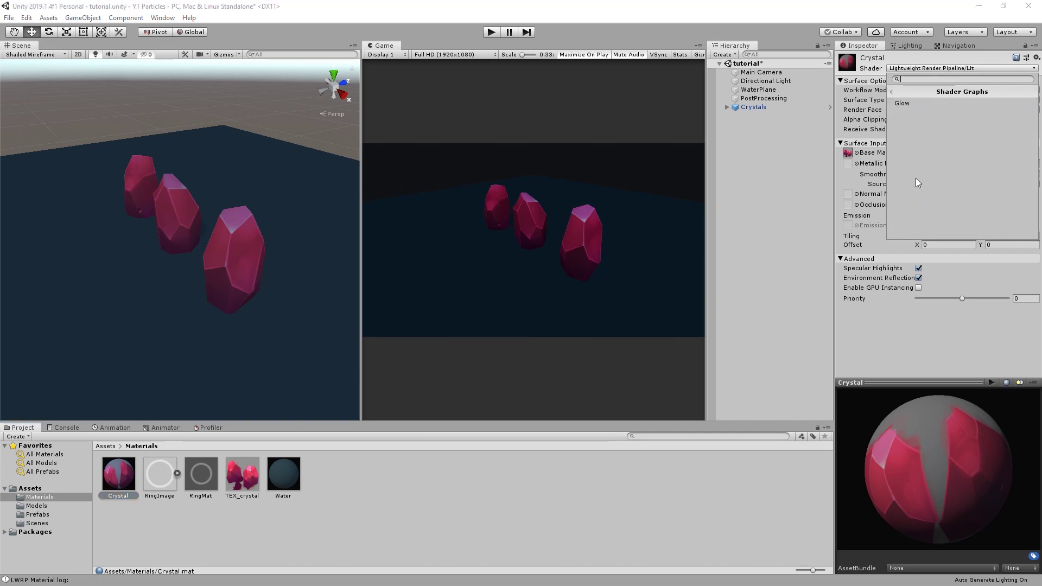
left_click(917, 105)
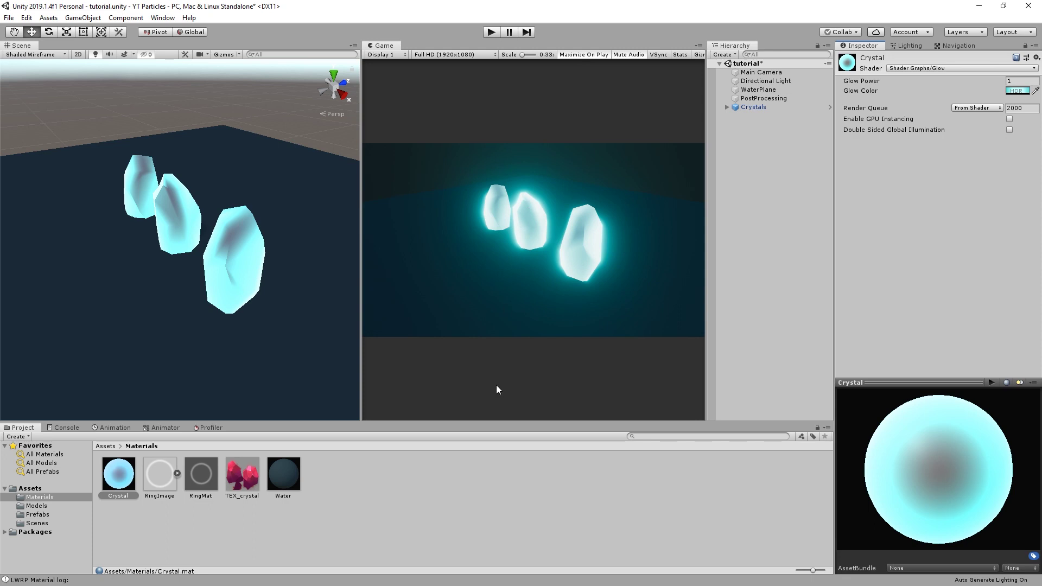
left_click(106, 446)
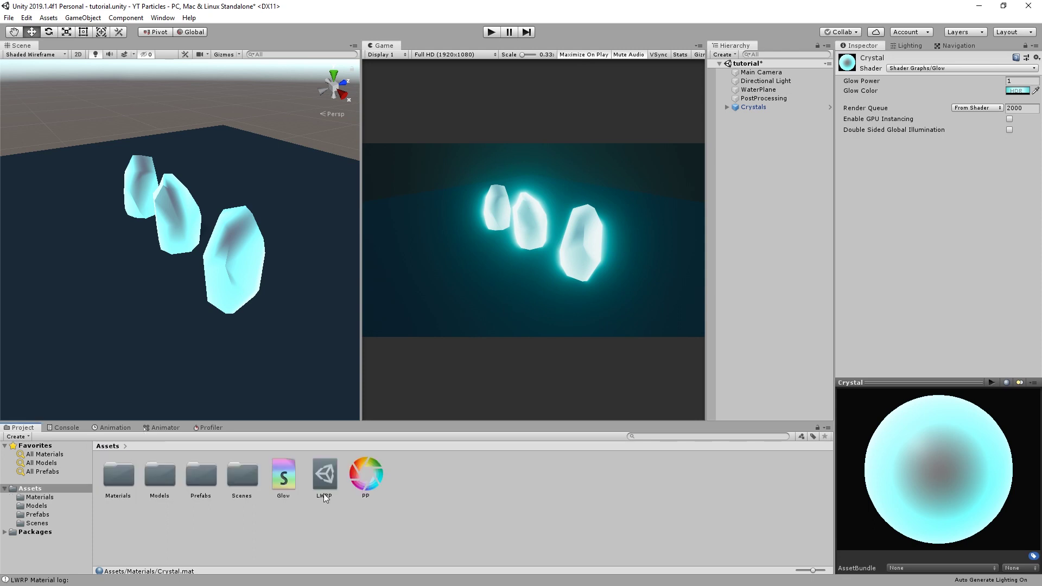
double_click(288, 483)
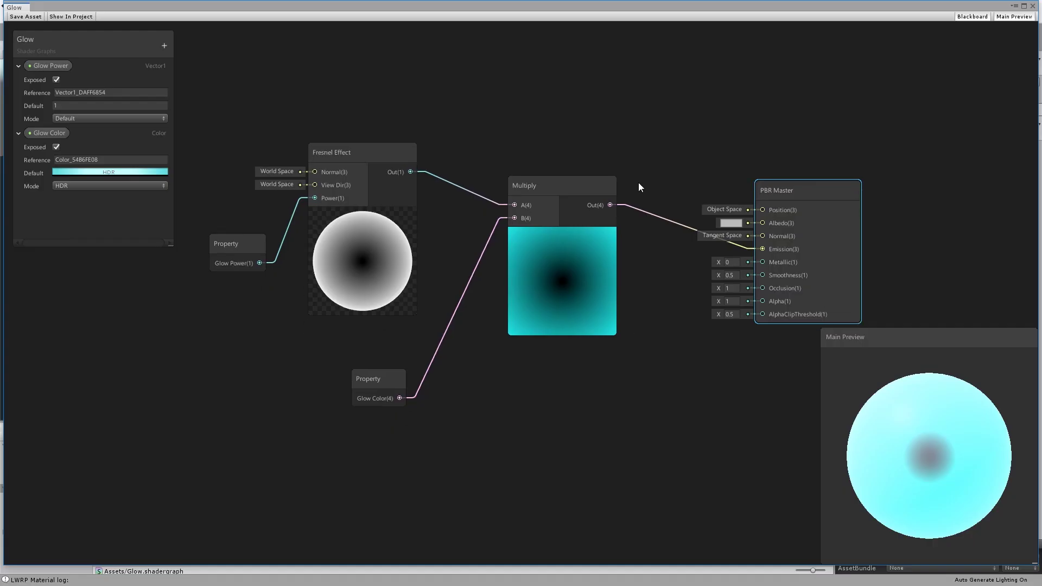
- Maximize the graph editor and add a Time node below the existing nodes
left_click(1024, 6)
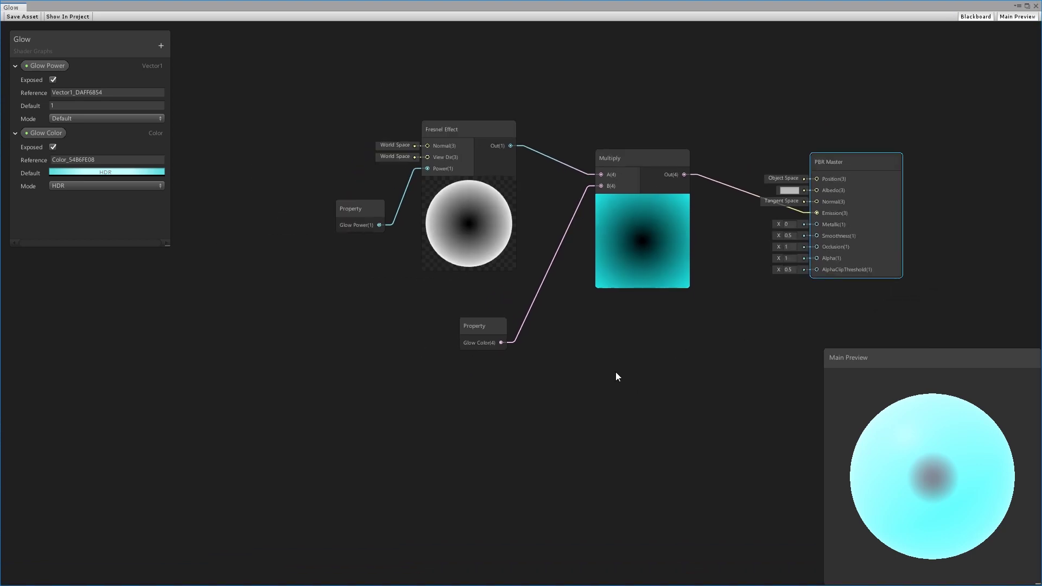
middle_click_drag(617, 376, 585, 288)
middle_click_drag(583, 334, 575, 298)
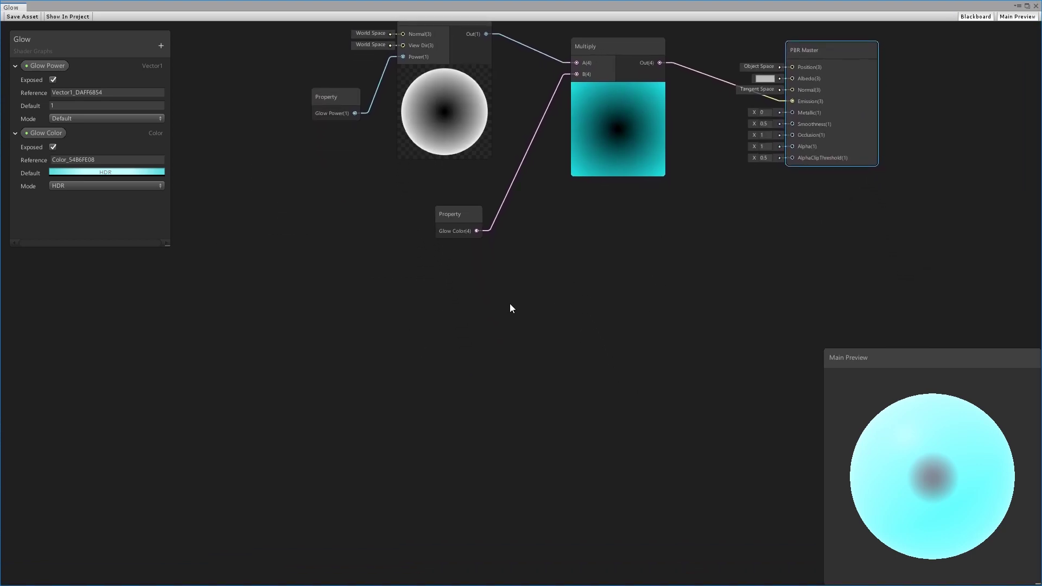
key("space")
type("time")
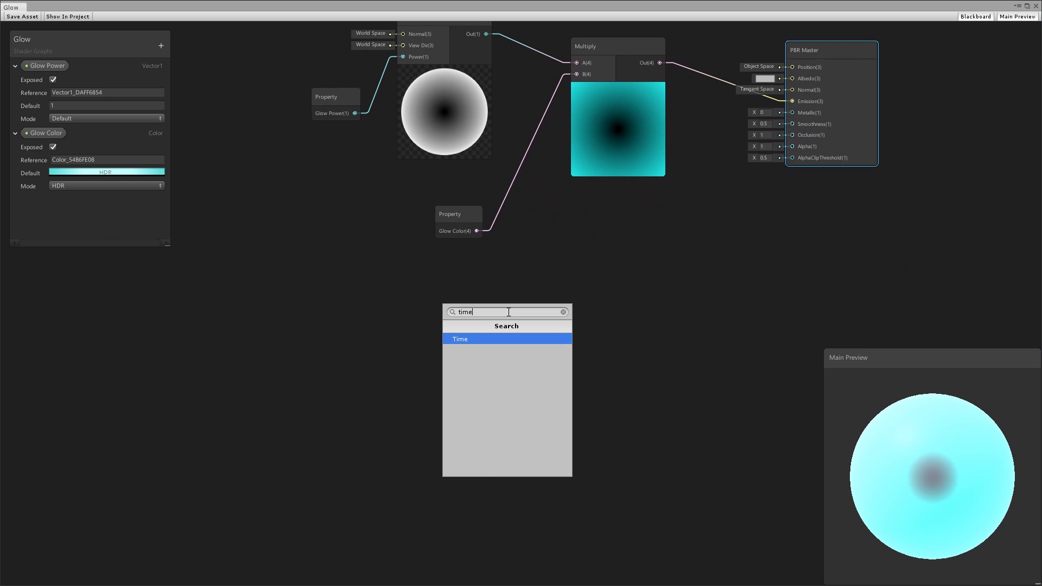
left_click(516, 339)
left_click_drag(526, 320, 358, 334)
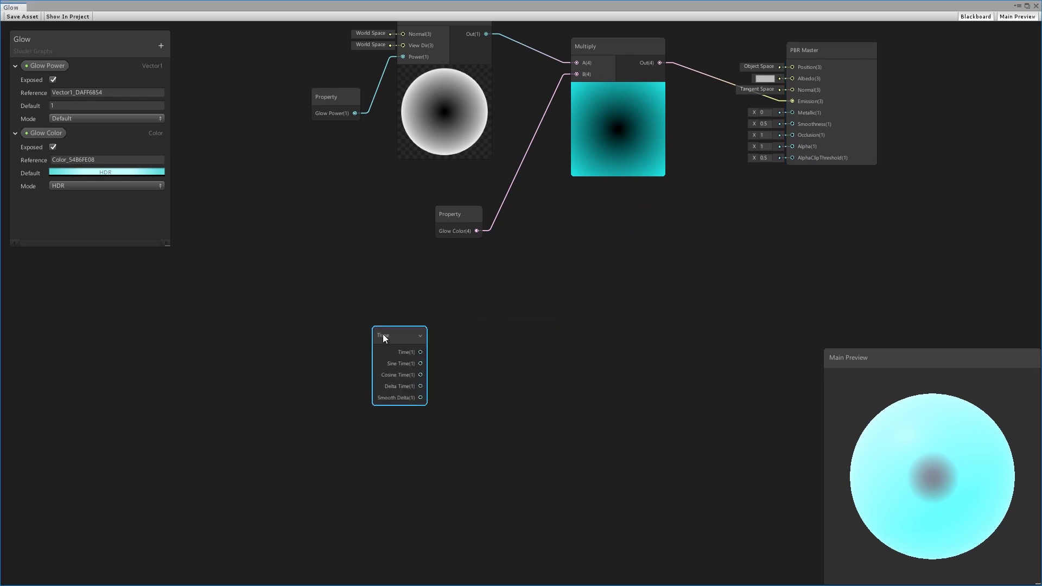
middle_click_drag(486, 380, 491, 371)
left_click_drag(388, 333, 385, 344)
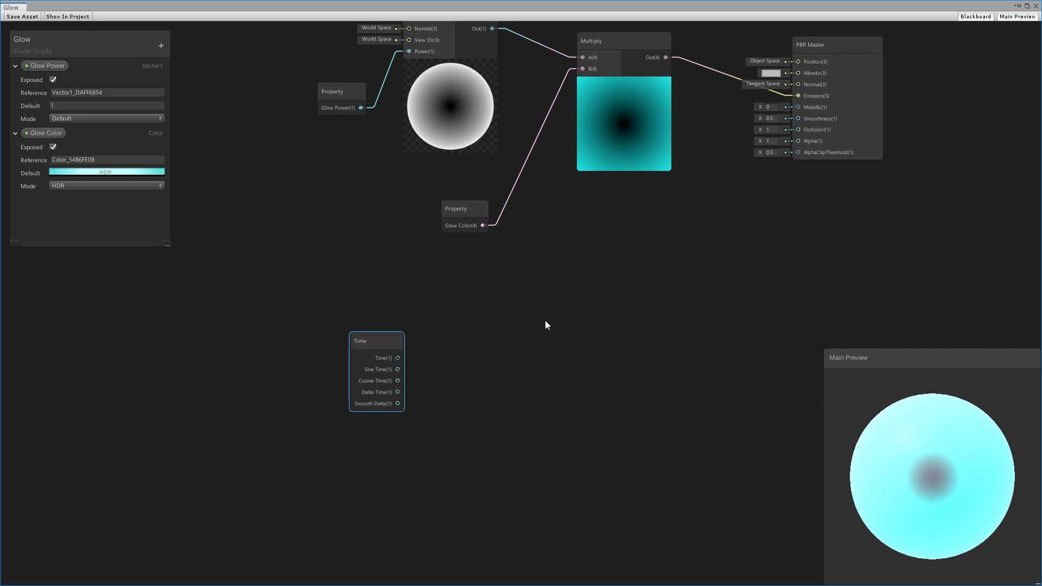
- Add a Remap node fed by Sine Time, with Out Min set to 0.1
key("space")
type("ren")
key("BackSpace")
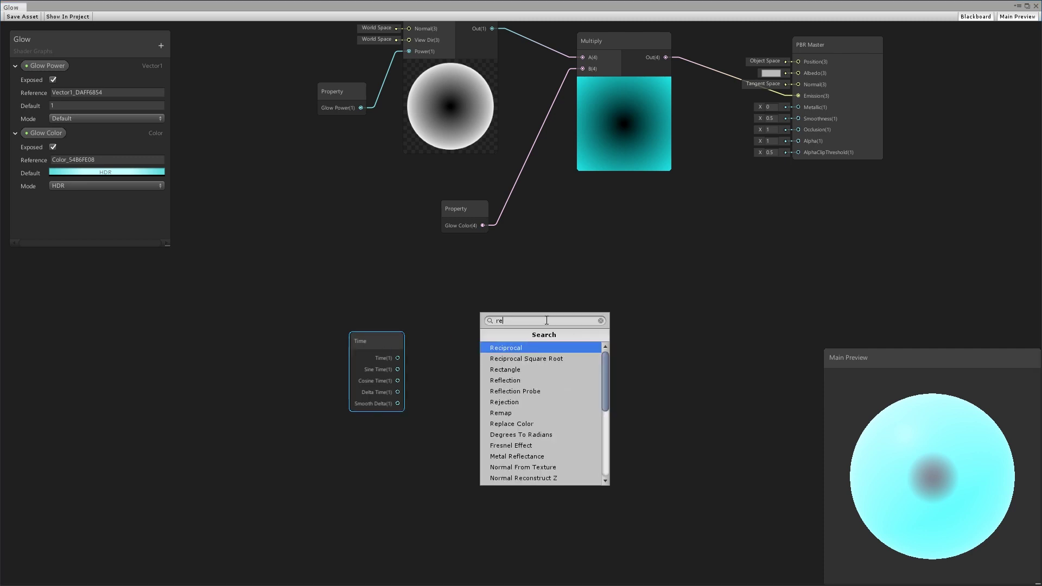
type("map")
left_click(541, 348)
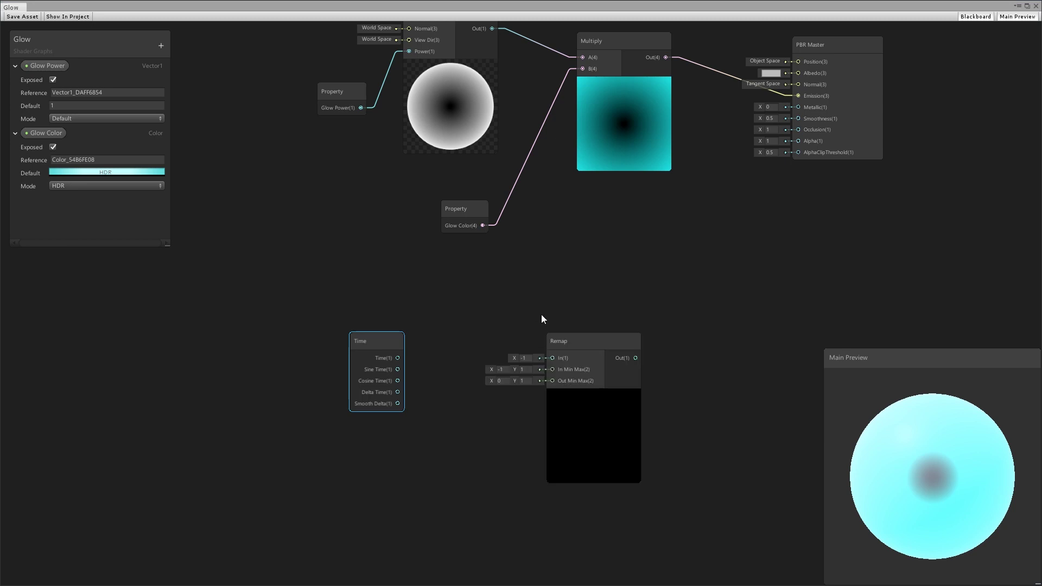
scroll(575, 333, "up", 1)
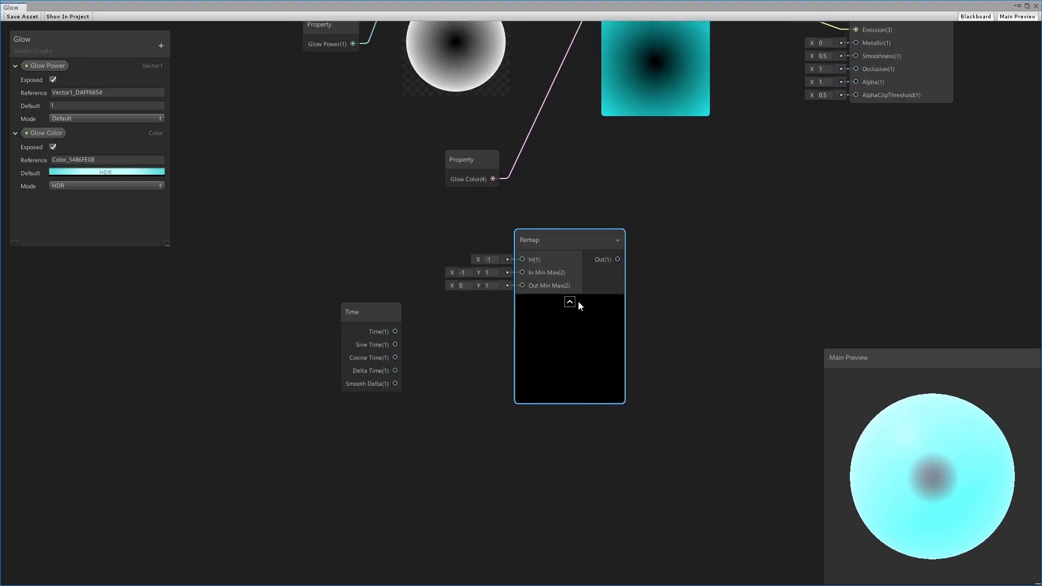
left_click_drag(581, 246, 581, 256)
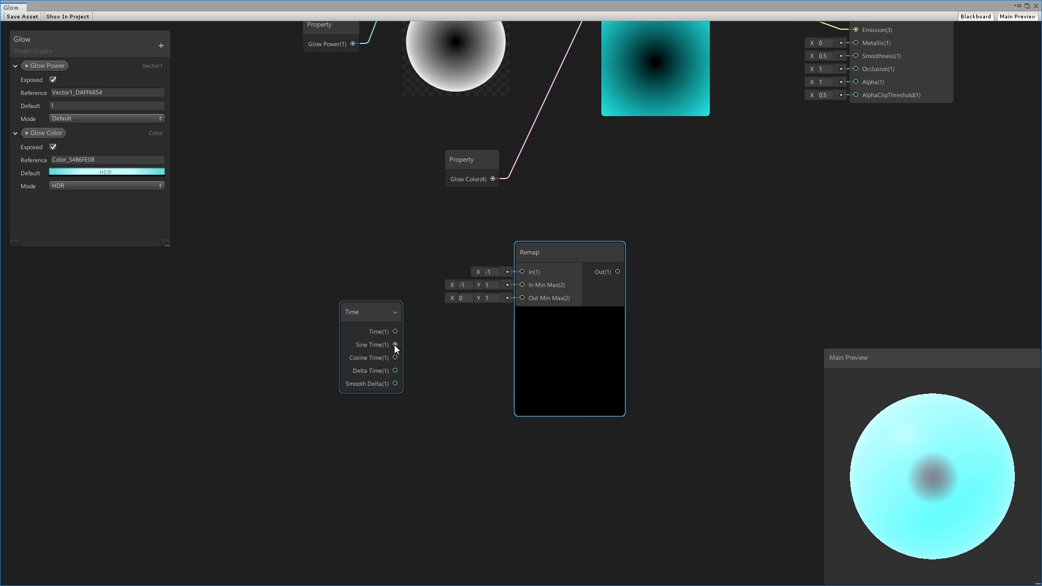
mouse_move(394, 345)
left_mouse_down()
mouse_move(413, 353)
mouse_move(521, 272)
left_mouse_up()
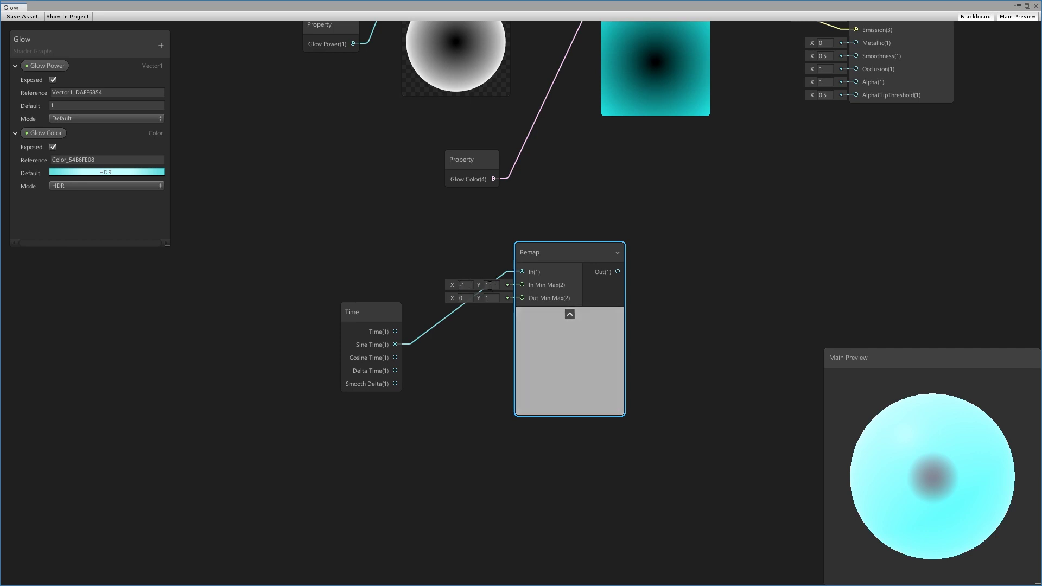
left_click_drag(576, 254, 581, 251)
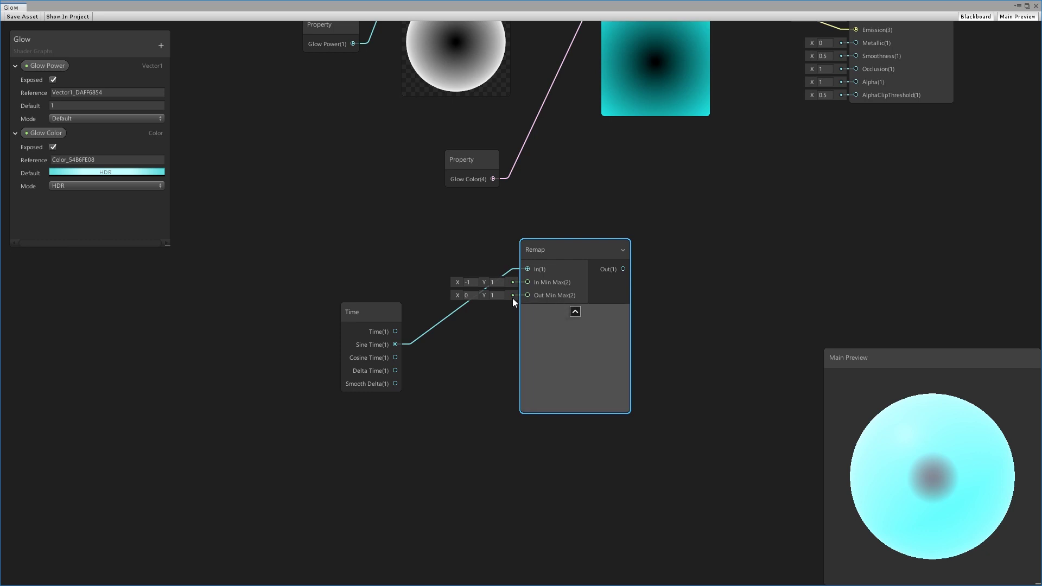
left_click(475, 296)
type("1")
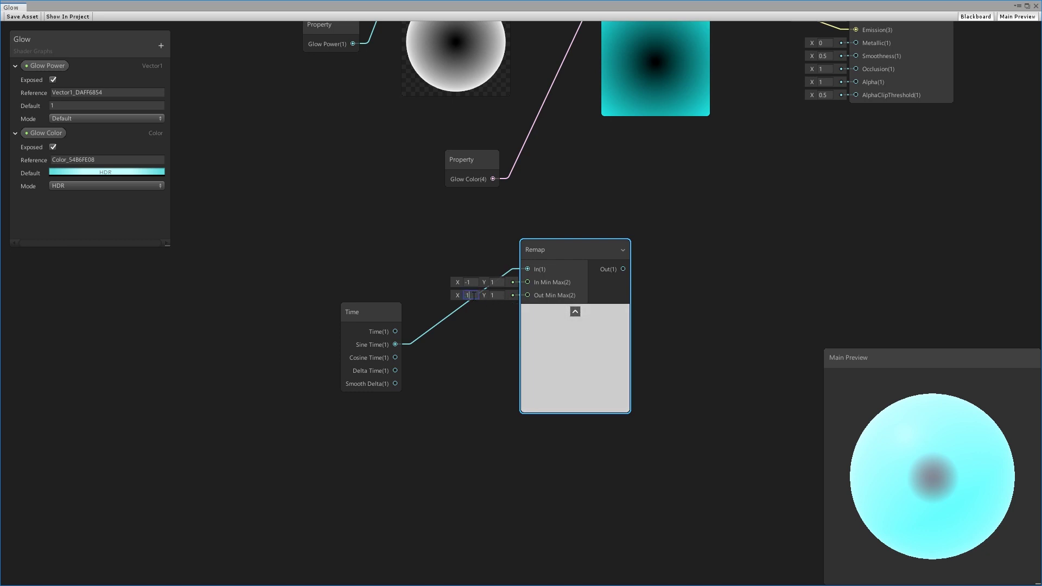
type("0.1")
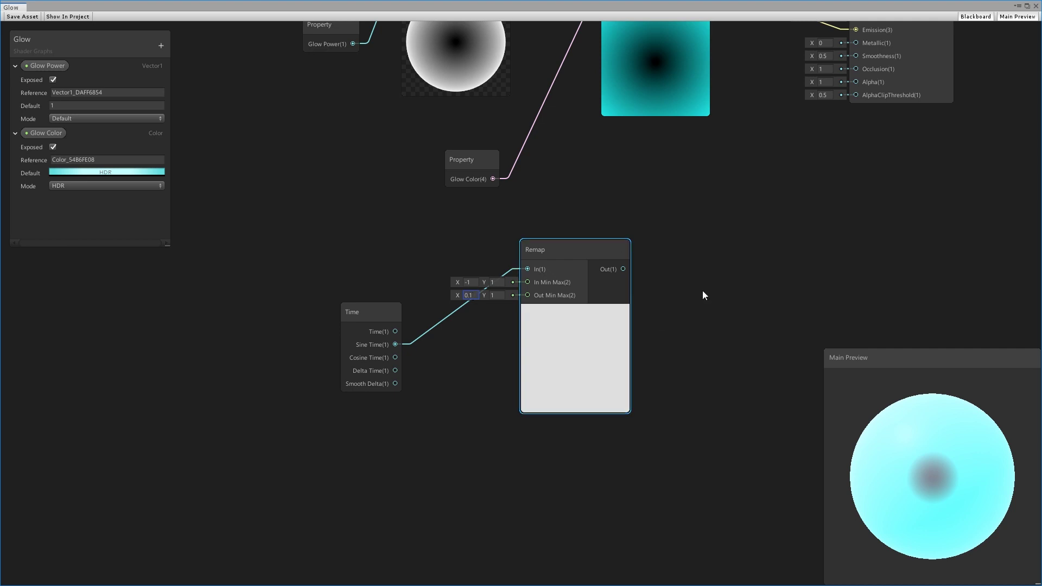
- Connect Remap Out to Emission and rearrange the Fresnel, Multiply and property nodes
key("a")
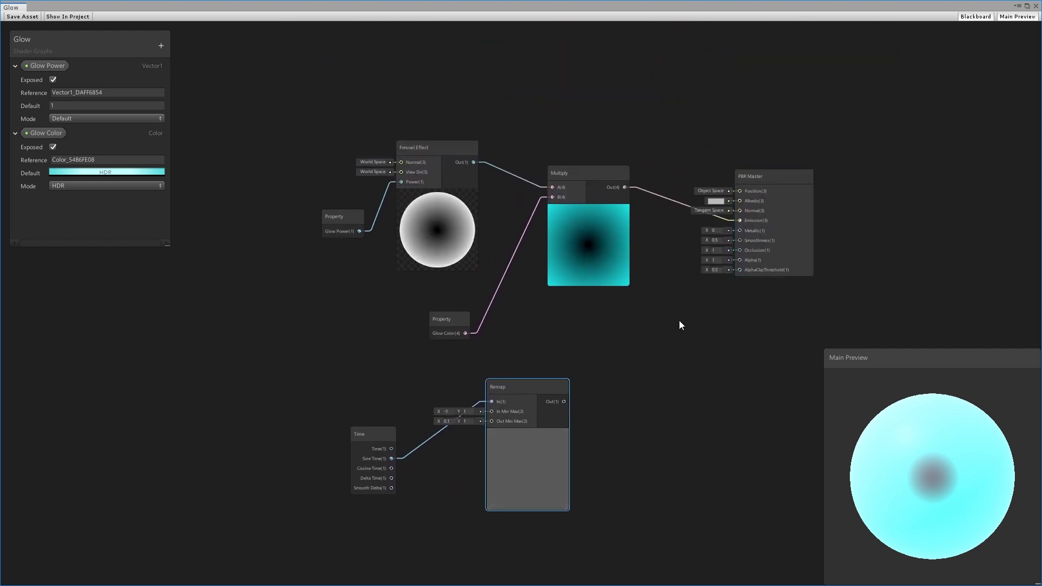
scroll(679, 325, "up", 1)
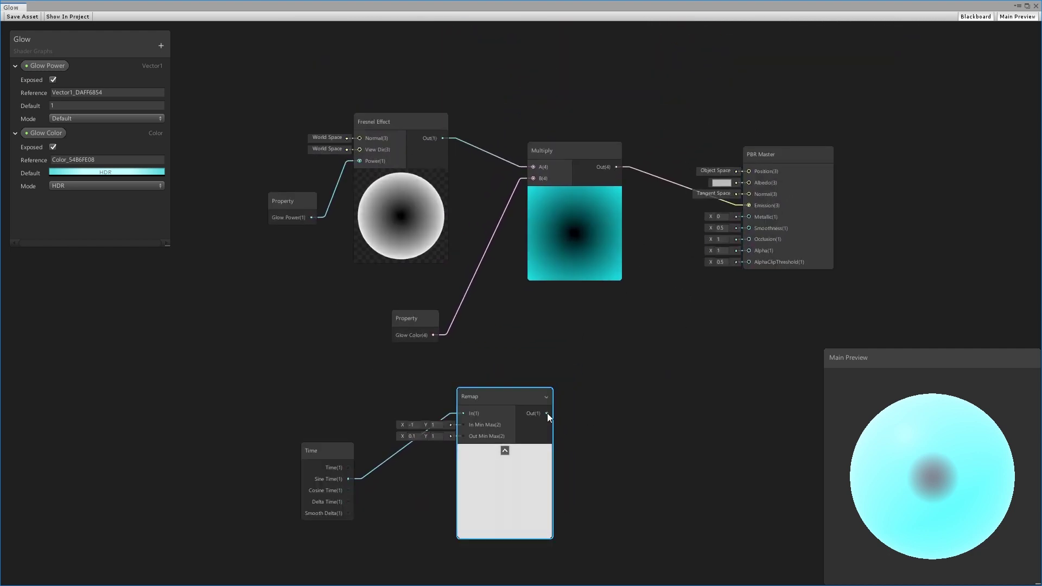
left_click_drag(547, 412, 749, 205)
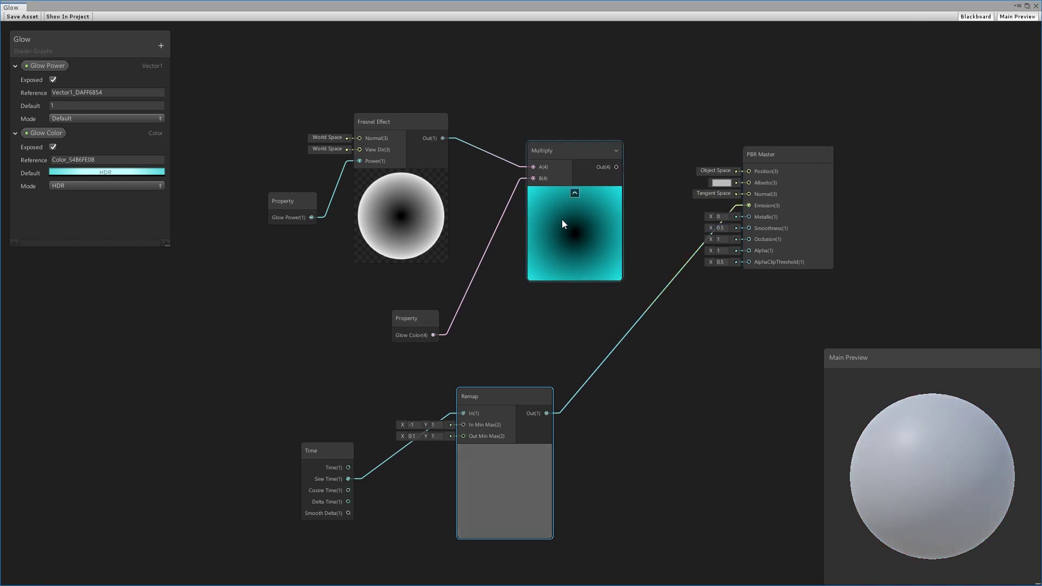
left_click_drag(267, 82, 590, 345)
left_click_drag(568, 152, 432, 128)
mouse_move(457, 344)
middle_mouse_down()
mouse_move(591, 363)
mouse_move(551, 320)
middle_mouse_up()
scroll(591, 363, "down", 1)
left_click(568, 347)
left_click_drag(272, 66, 666, 344)
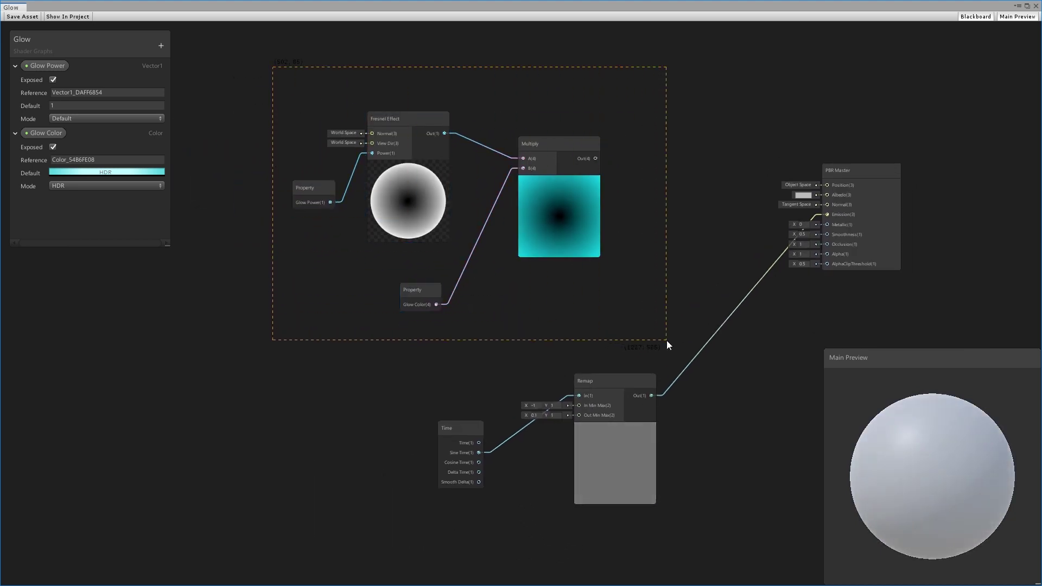
left_click_drag(542, 181, 545, 160)
- Add a second Multiply node next to the first one
middle_click_drag(611, 309, 557, 343)
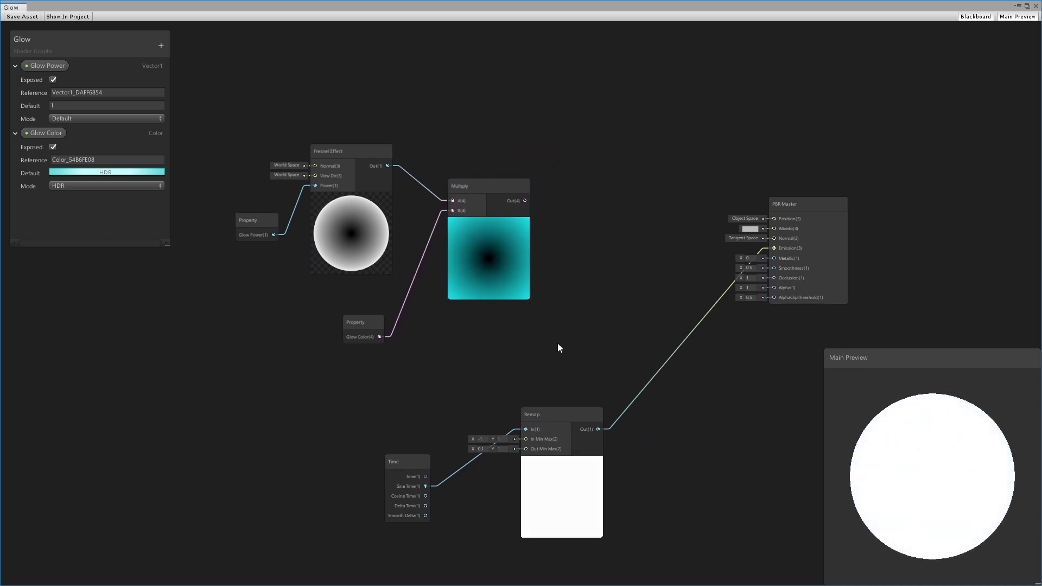
key("space")
type("mu")
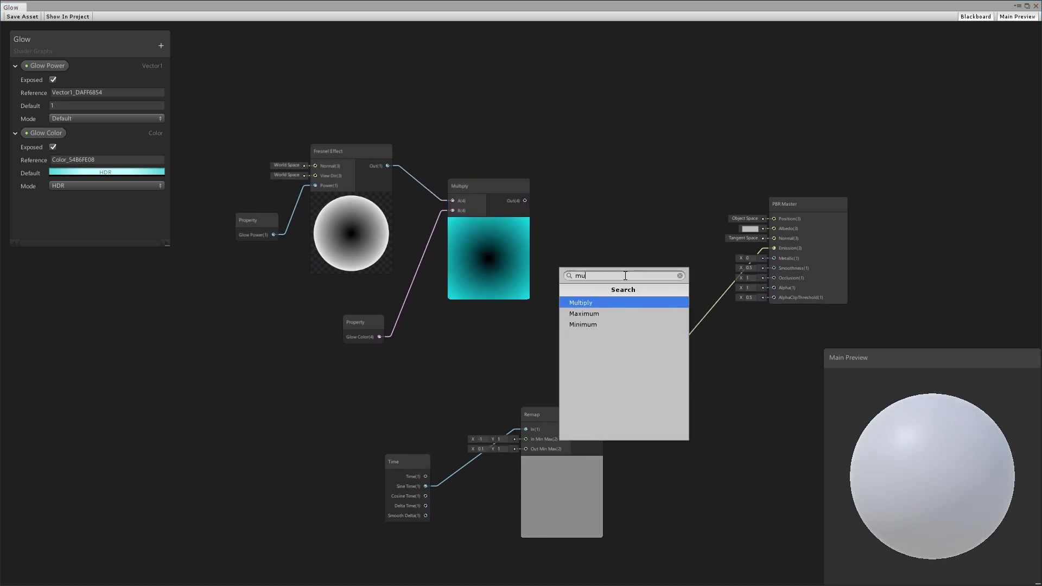
type("lti")
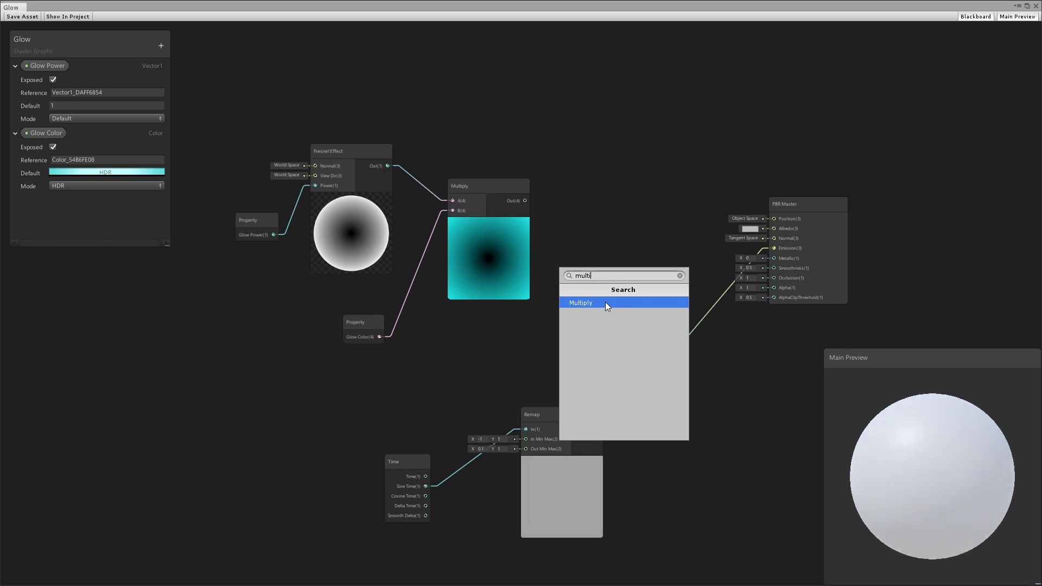
left_click(604, 302)
left_click_drag(648, 276, 629, 234)
middle_click_drag(636, 287, 632, 256)
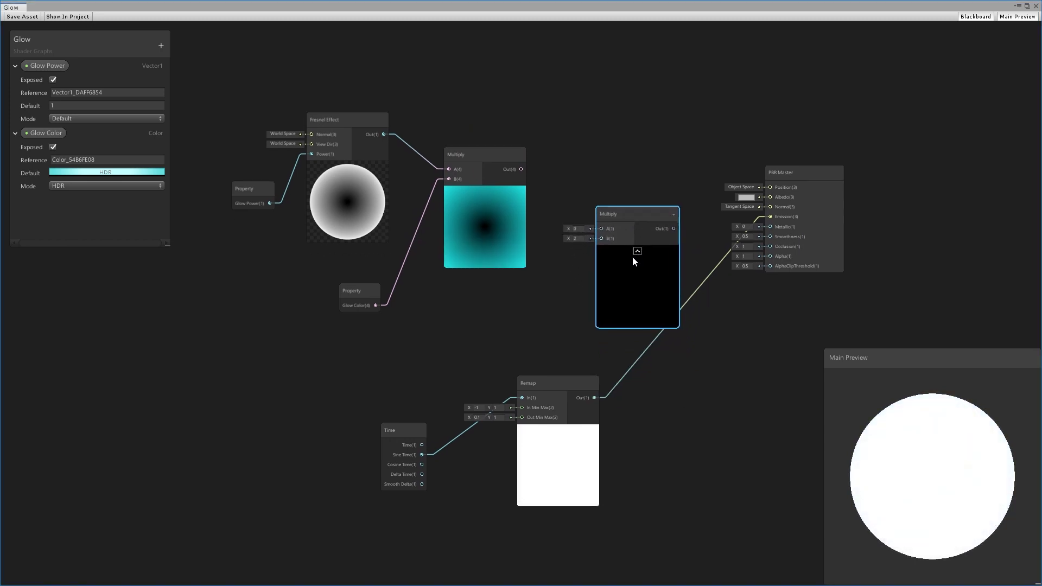
scroll(632, 256, "up", 2)
- Wire the first Multiply into A and Remap into B, send Out to Emission, and save
mouse_move(485, 140)
left_mouse_down()
mouse_move(542, 194)
mouse_move(592, 219)
left_mouse_up()
middle_click_drag(617, 373, 637, 330)
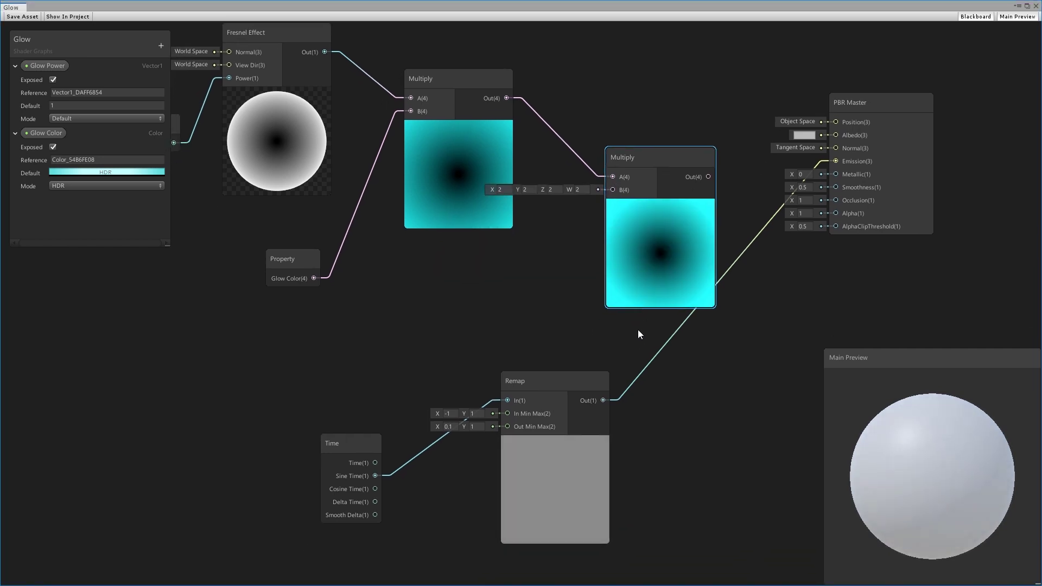
left_click_drag(603, 400, 612, 195)
middle_click_drag(727, 290, 643, 350)
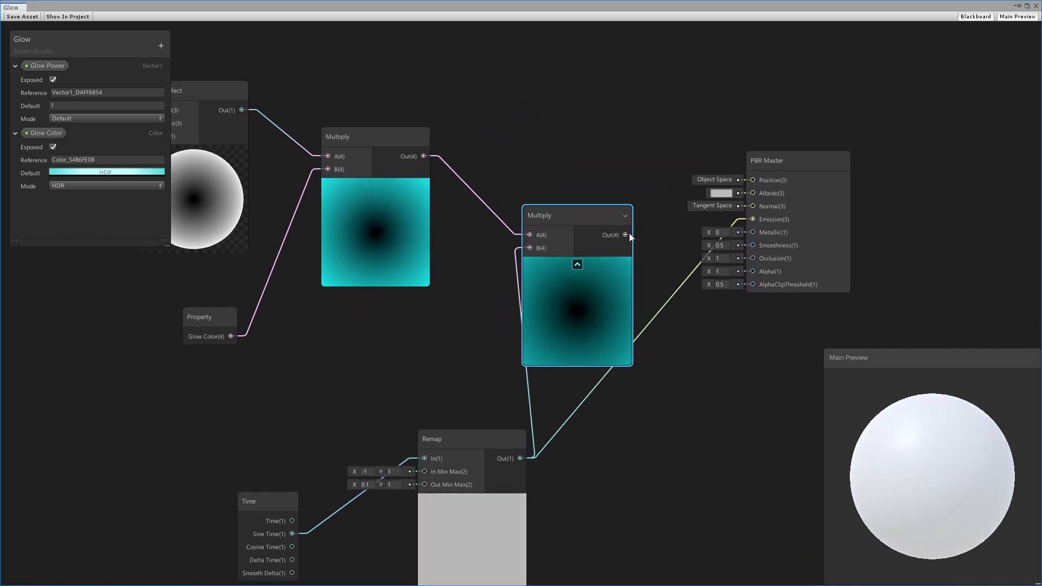
left_click_drag(625, 235, 753, 220)
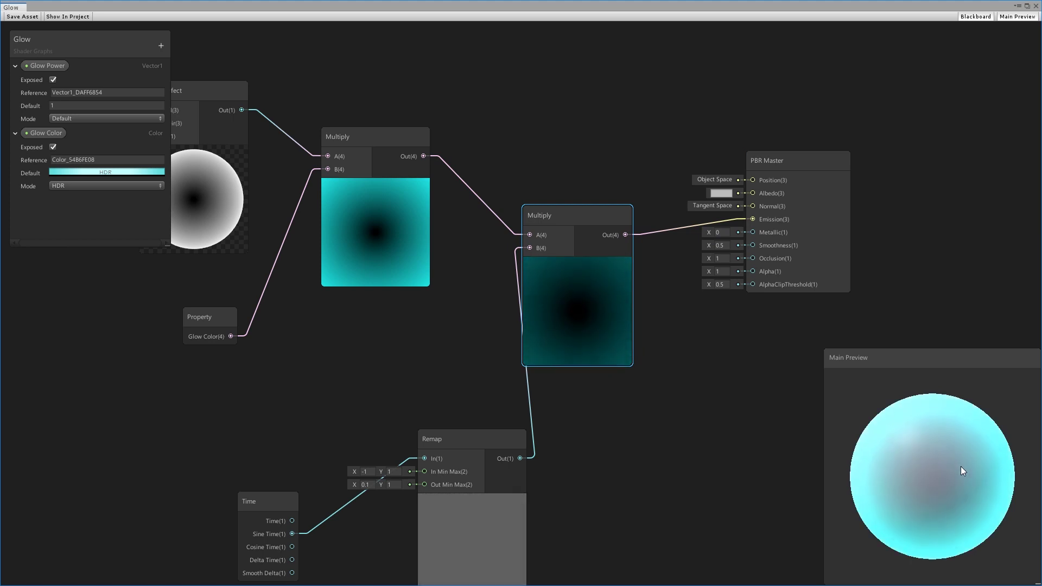
left_click(28, 16)
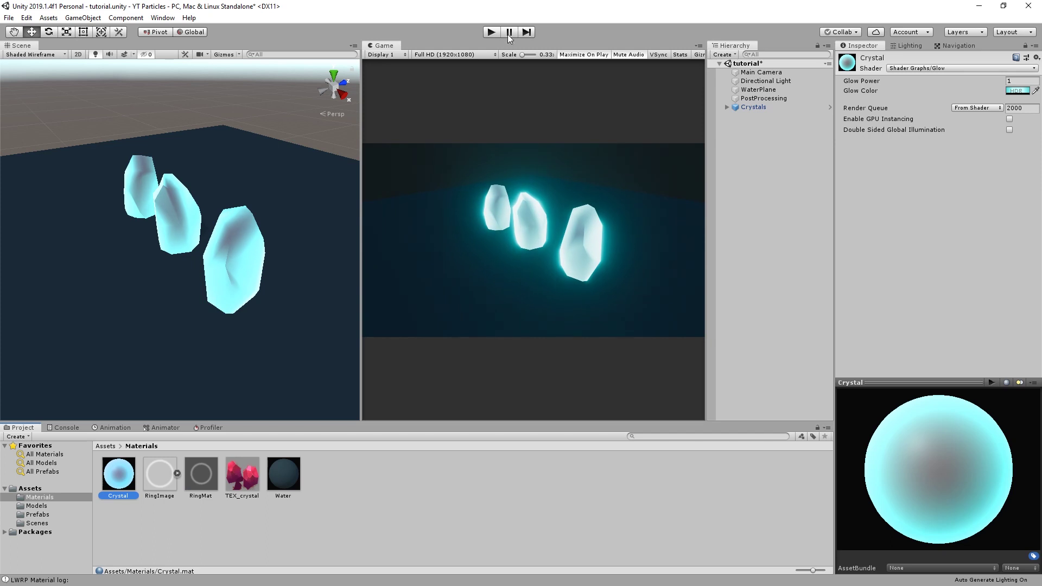
- Play-test the scene to watch the crystals' cyan glow pulse, then stop and return to Assets
left_click(490, 32)
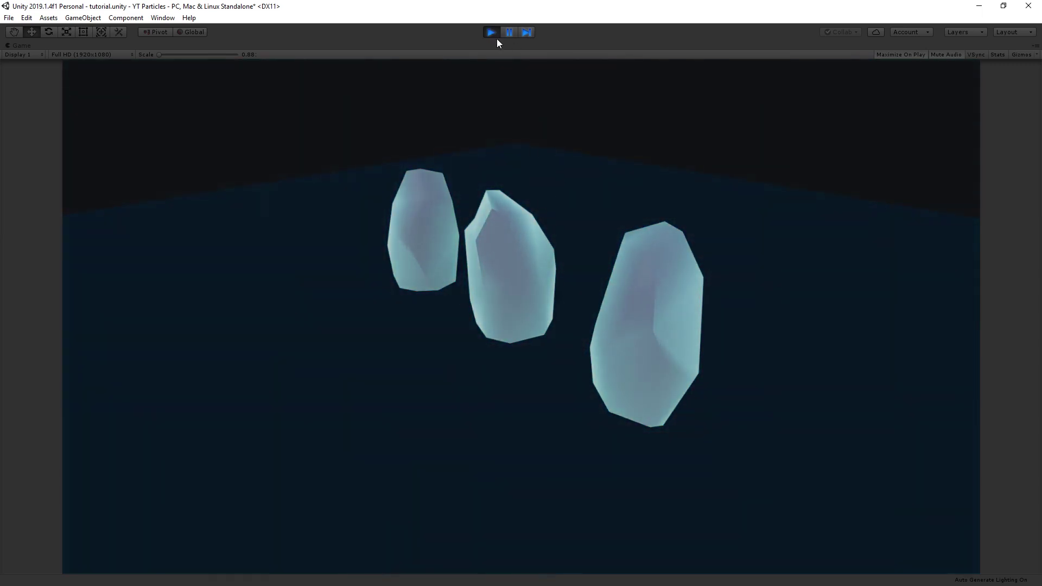
left_click(493, 33)
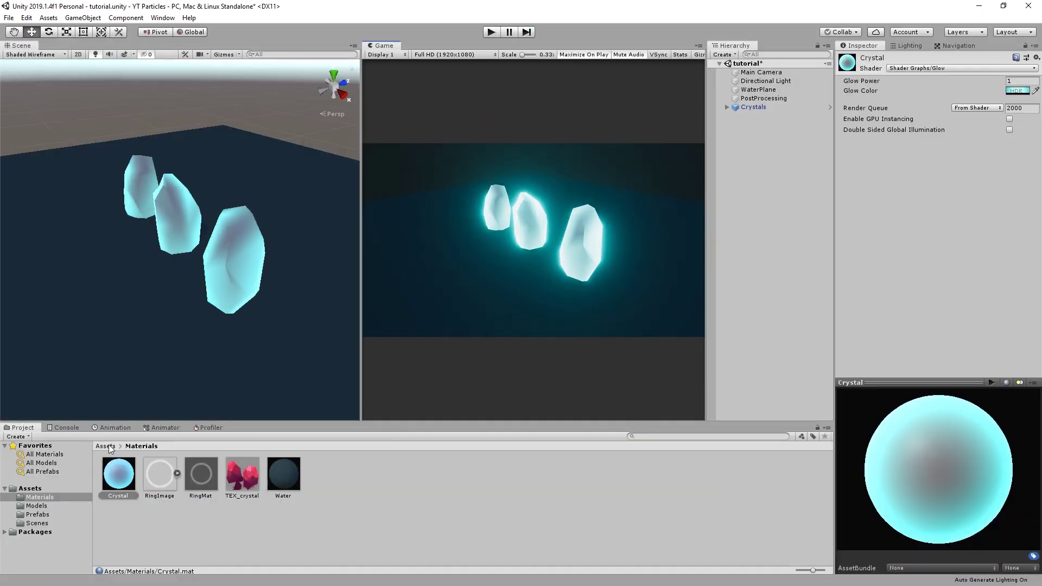
left_click(109, 445)
- Open the Glow shader graph and move the Remap and Time nodes up and left
double_click(274, 477)
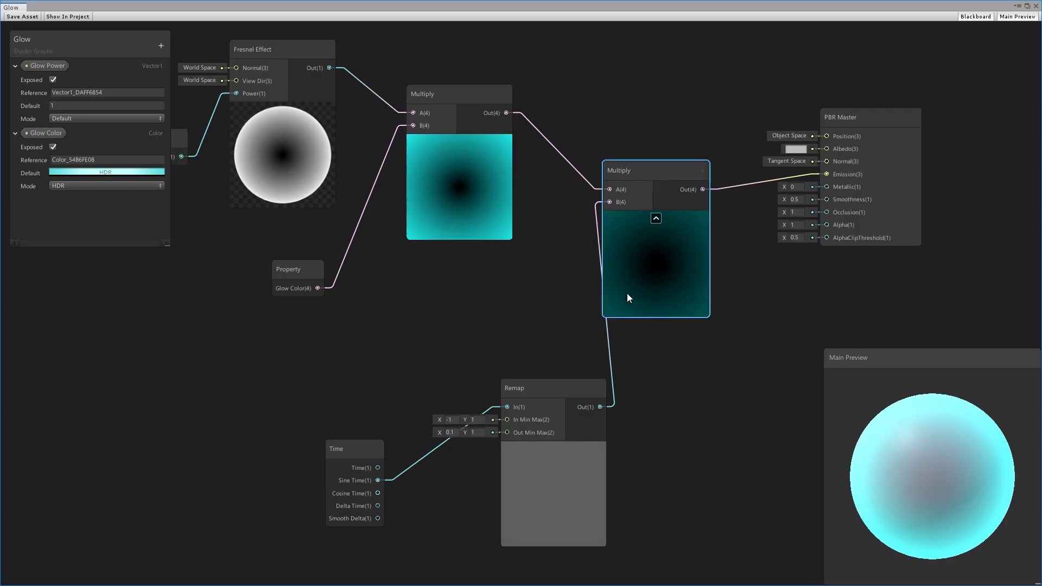
scroll(606, 293, "down", 2)
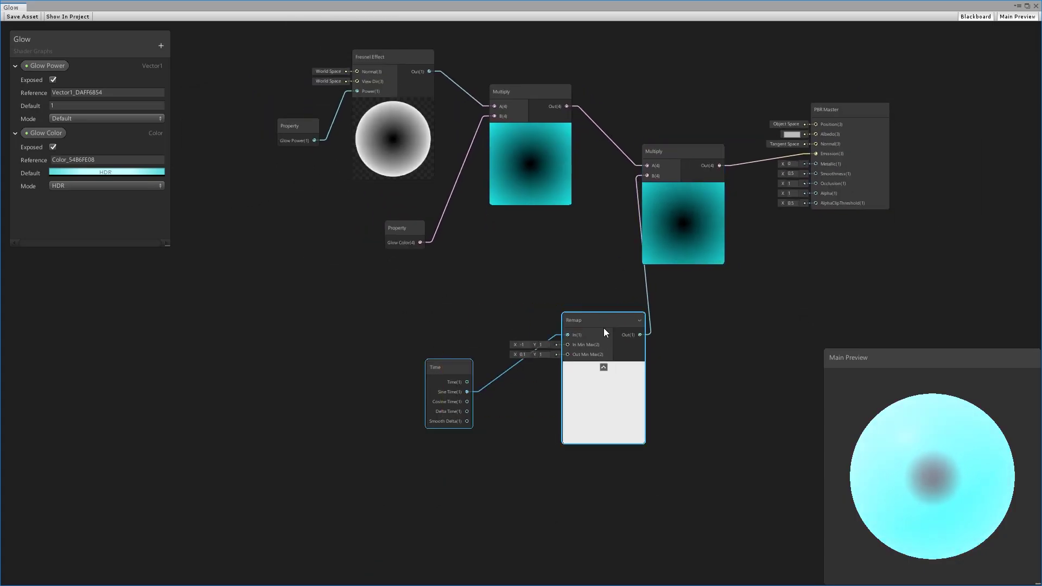
left_click_drag(605, 332, 506, 274)
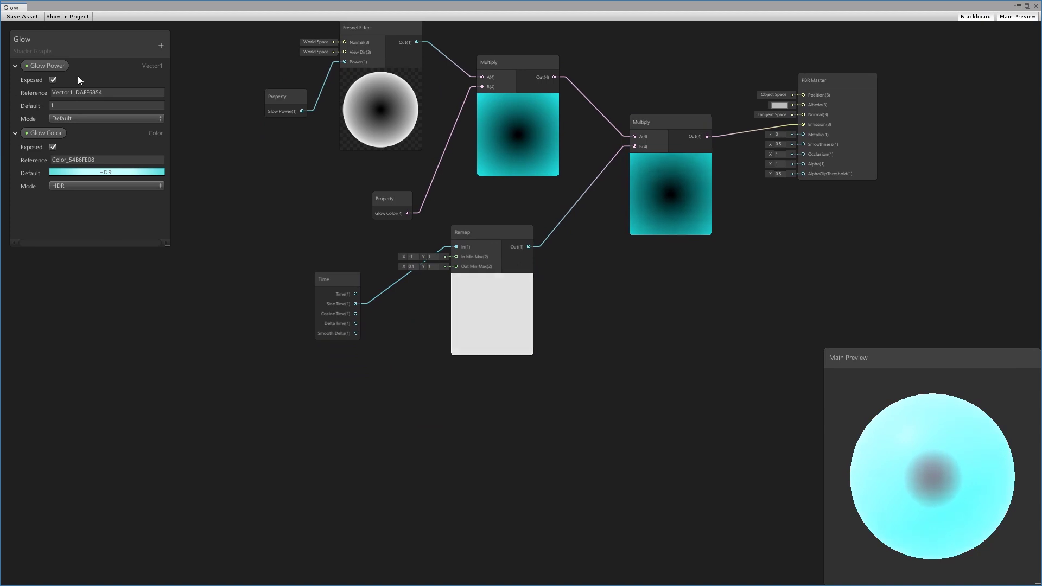
- Add a new Texture2D property to the Blackboard named 'Glow Texture'
left_click(161, 45)
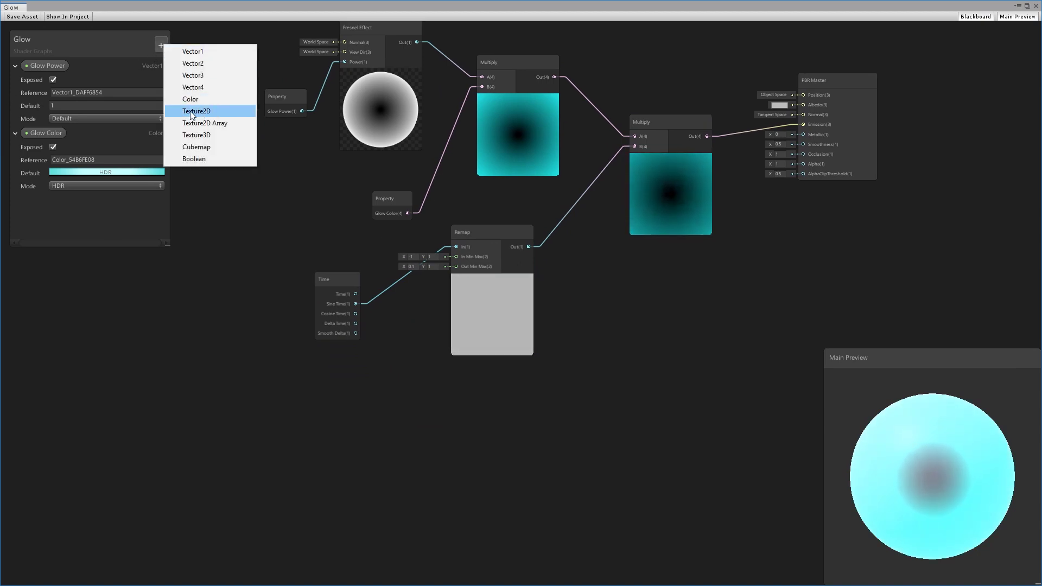
left_click(163, 47)
left_click(164, 47)
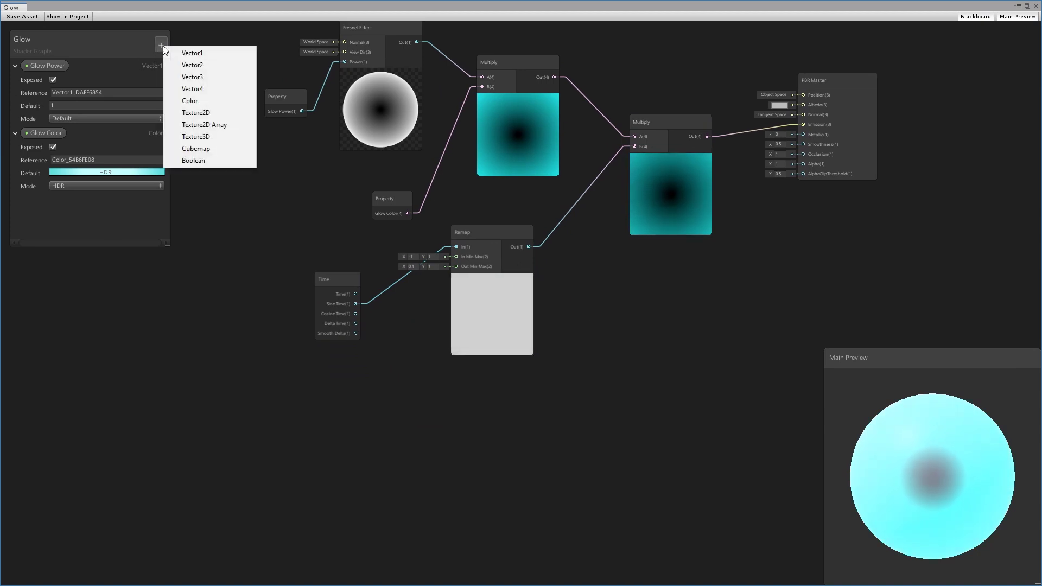
left_click(214, 111)
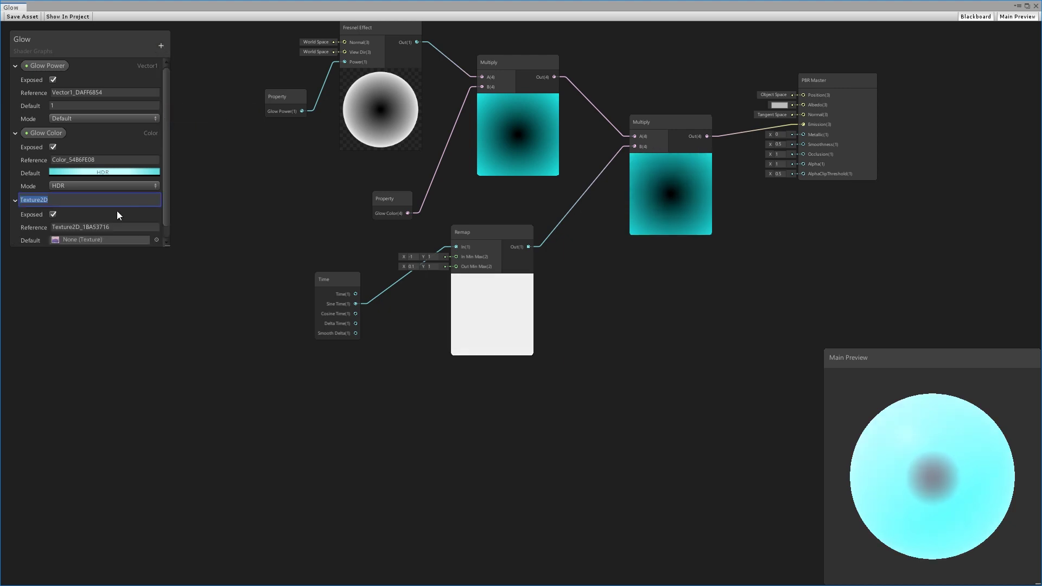
type("Go")
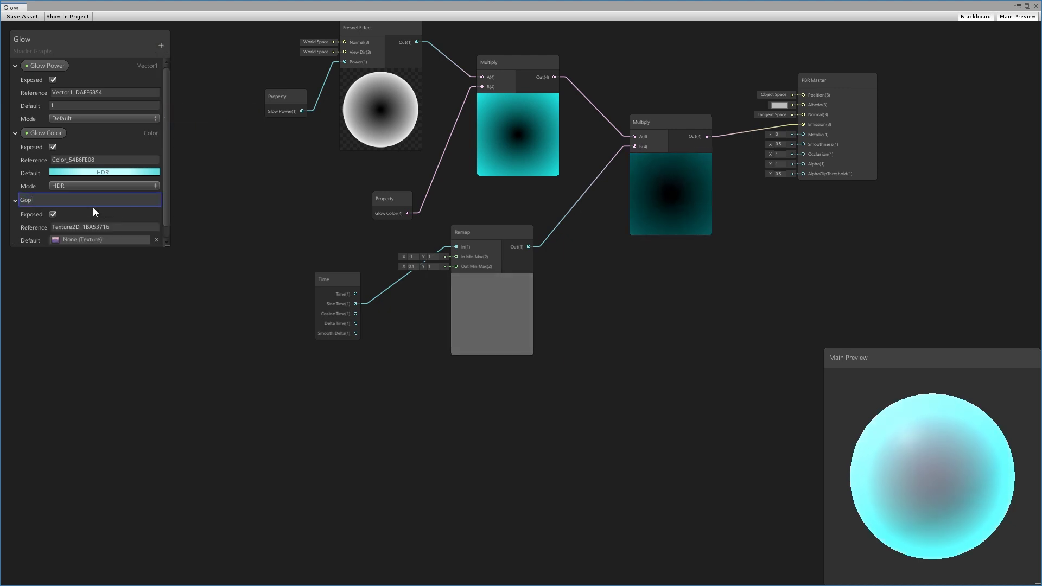
key("BackSpace")
type("low")
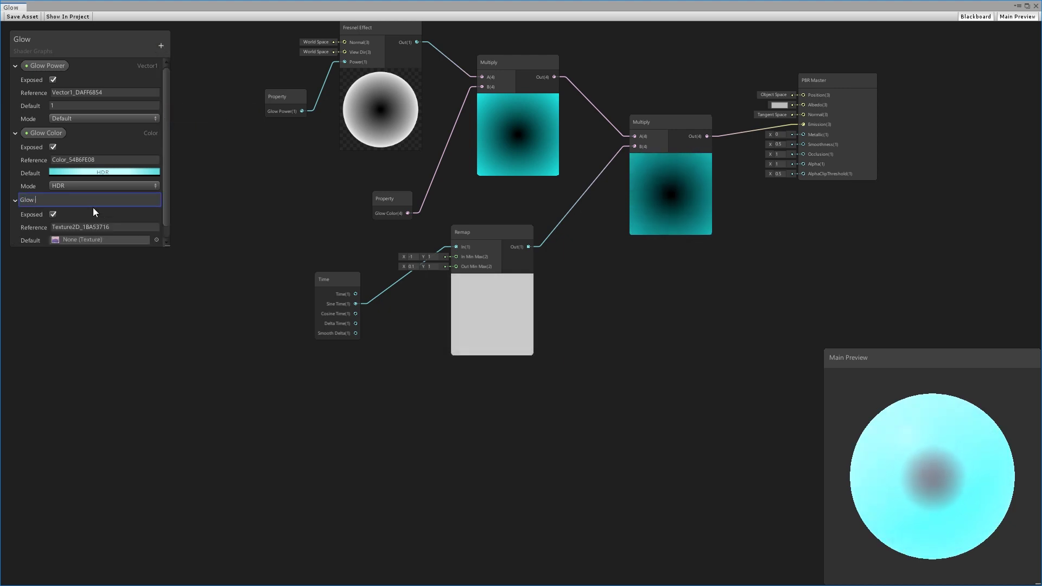
type(" Texture")
key("Return")
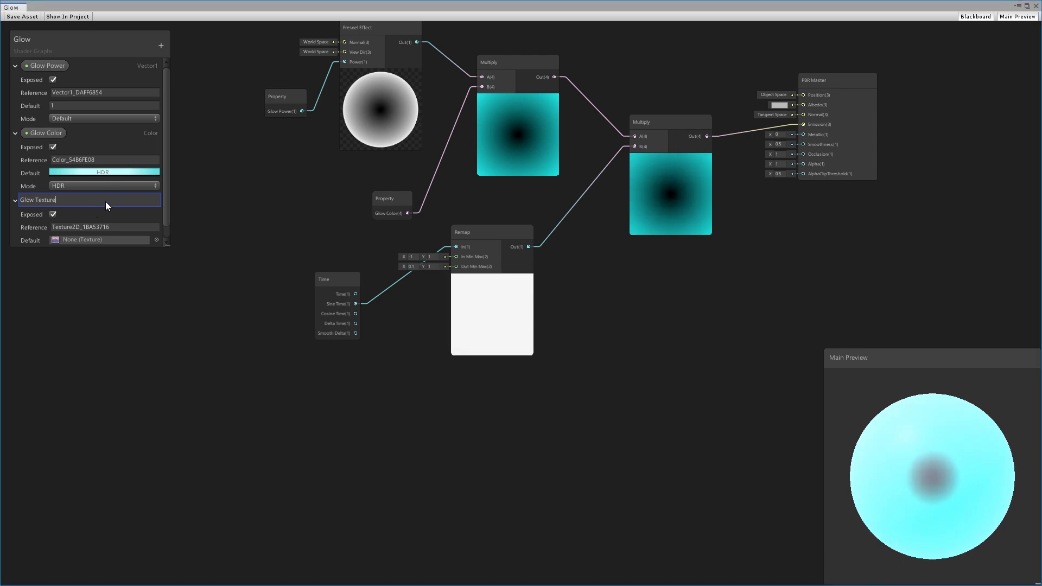
- Set TEX_crystal as Glow Texture's default and place its node below the Remap node
scroll(104, 200, "down", 2)
middle_click_drag(562, 326, 659, 334)
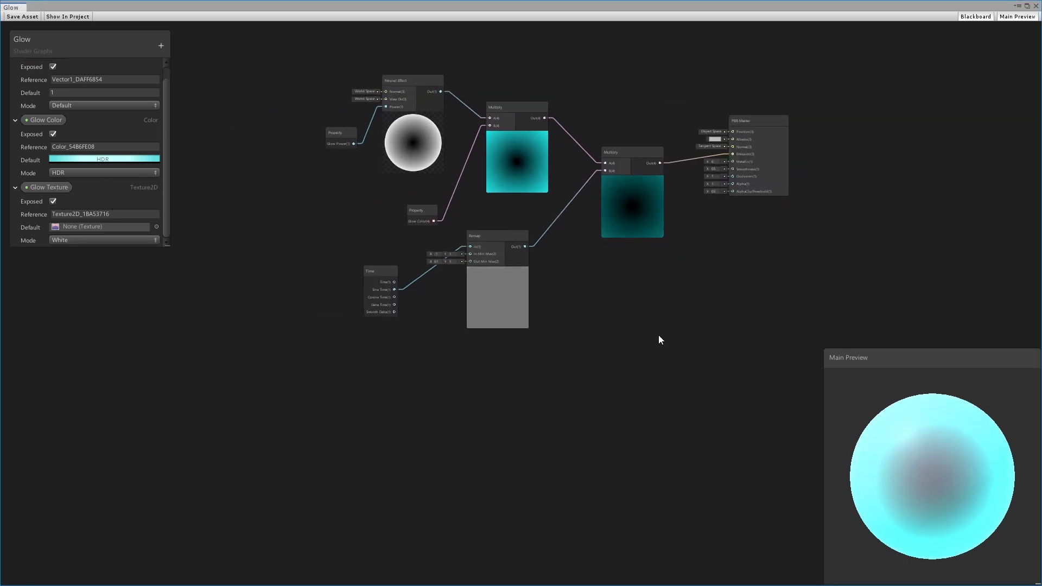
scroll(659, 334, "up", 2)
middle_click_drag(518, 321, 481, 351)
left_click(156, 227)
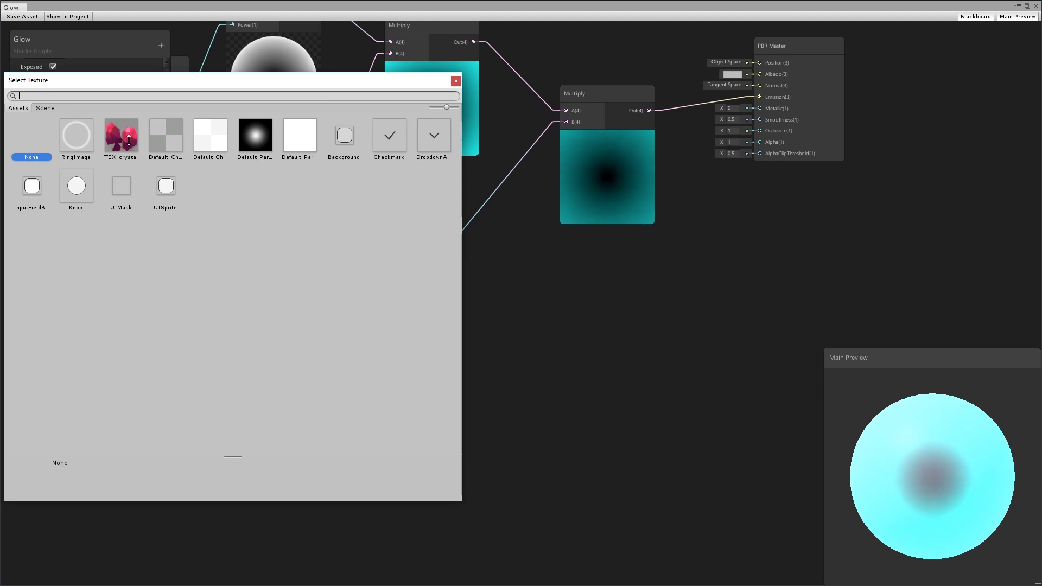
left_click(456, 82)
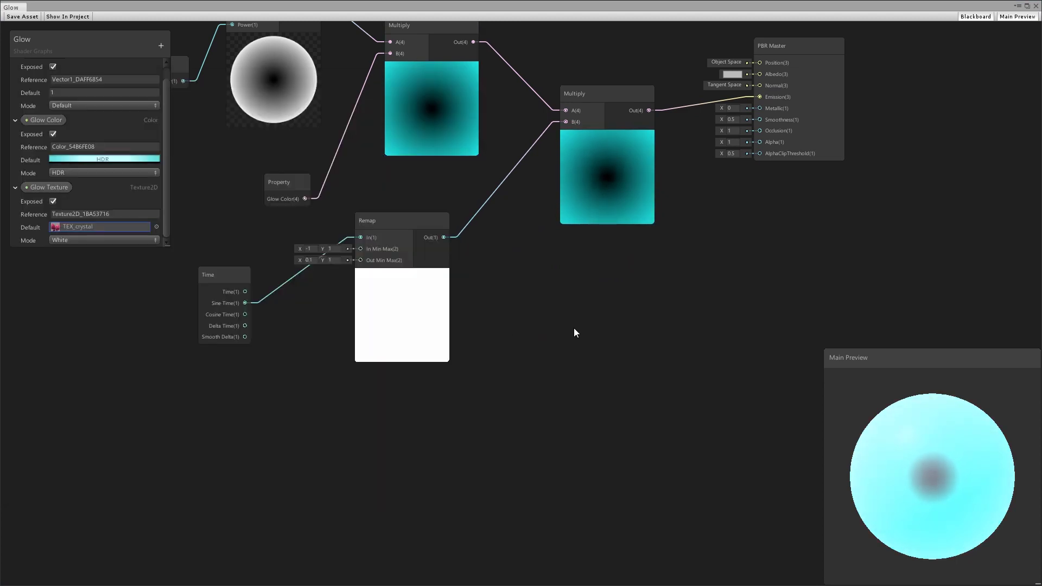
left_click_drag(56, 190, 483, 432)
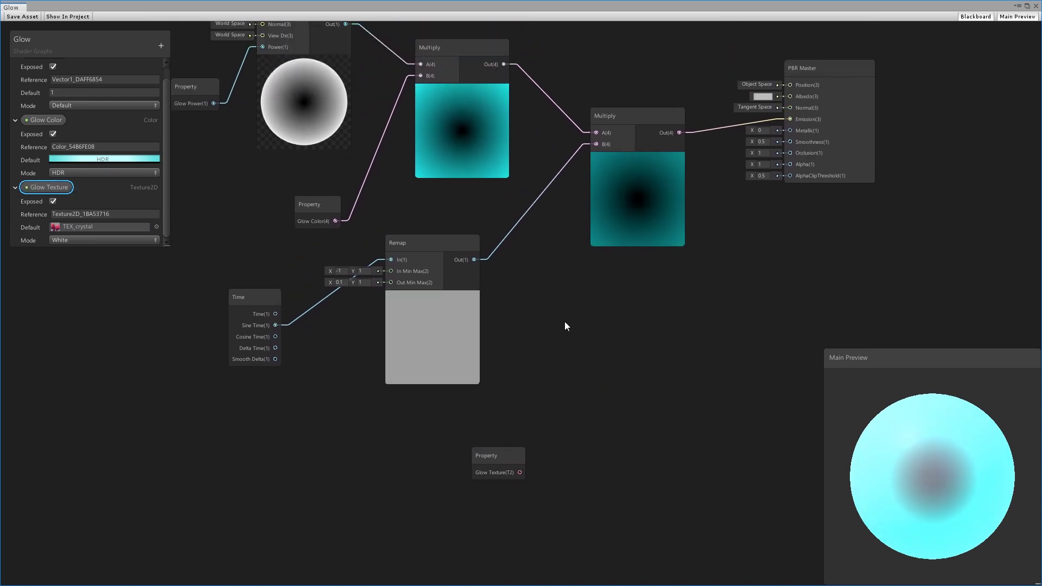
- Create a Sample Texture 2D node wired from the Glow Texture output
left_click(509, 446)
left_click_drag(507, 442, 577, 385)
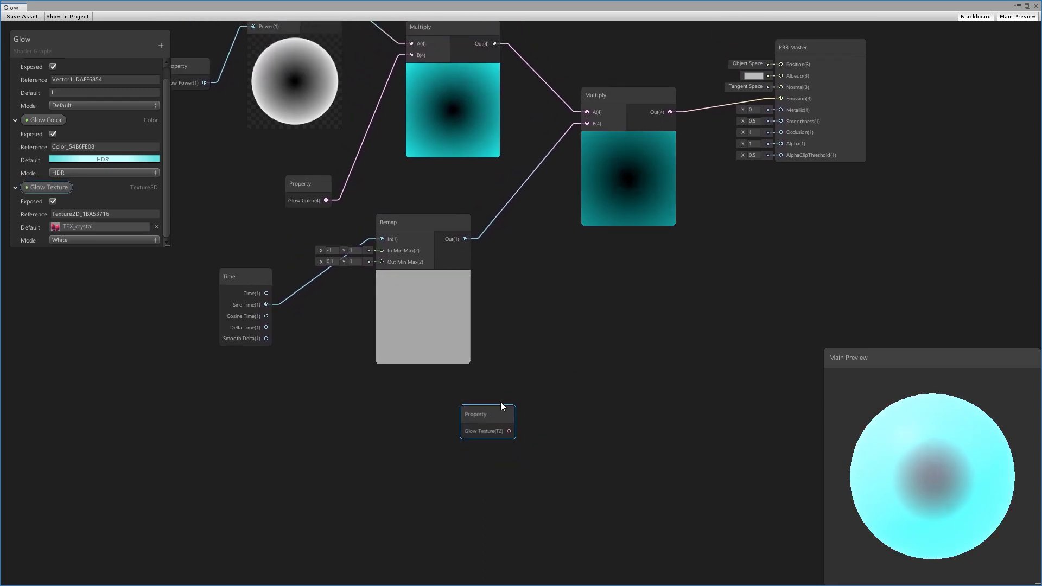
mouse_move(509, 430)
left_mouse_down()
mouse_move(656, 339)
mouse_move(779, 133)
left_mouse_up()
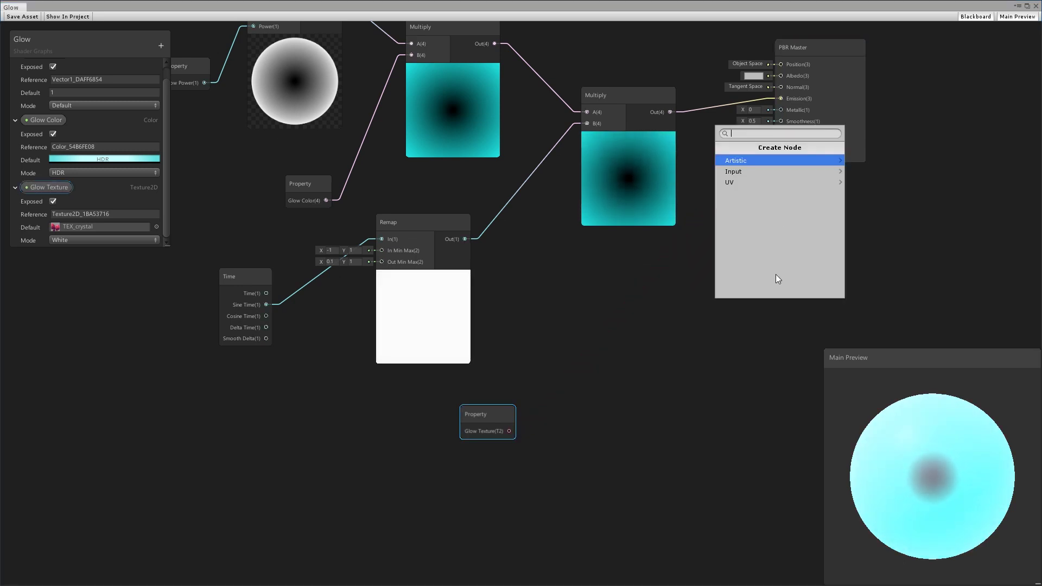
left_click(669, 357)
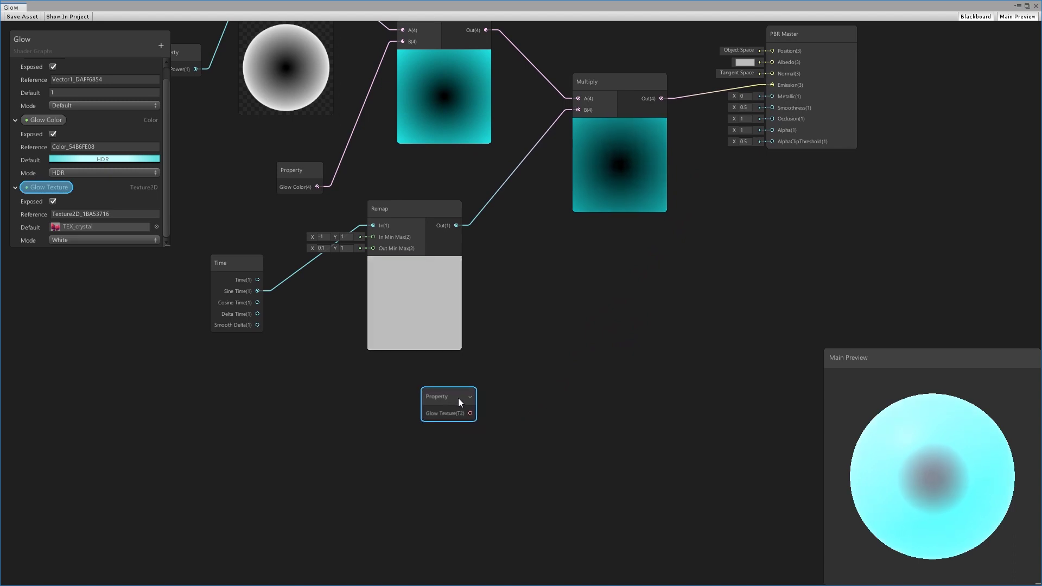
left_click_drag(469, 413, 588, 328)
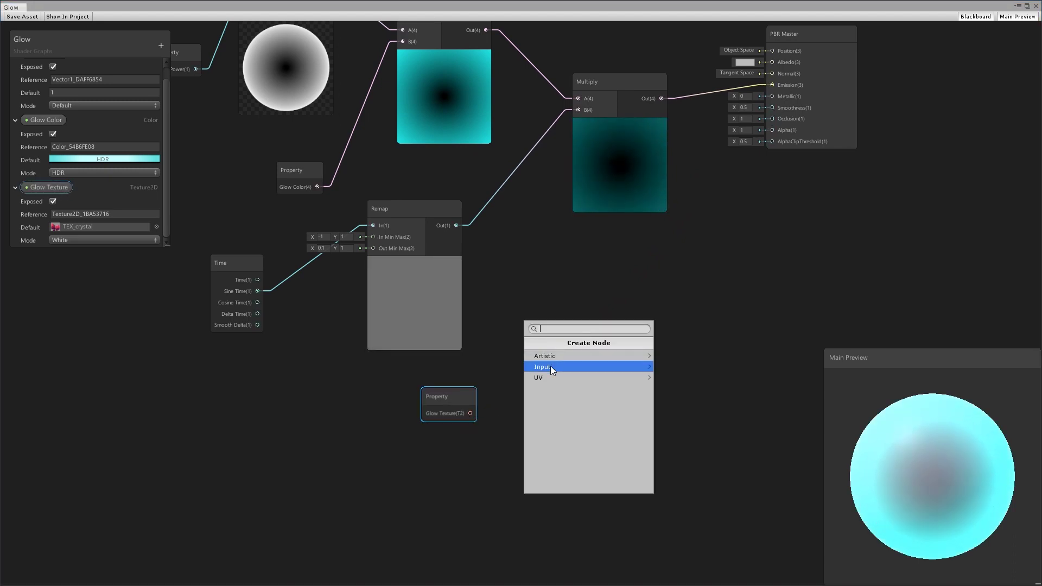
left_click(551, 366)
left_click(567, 359)
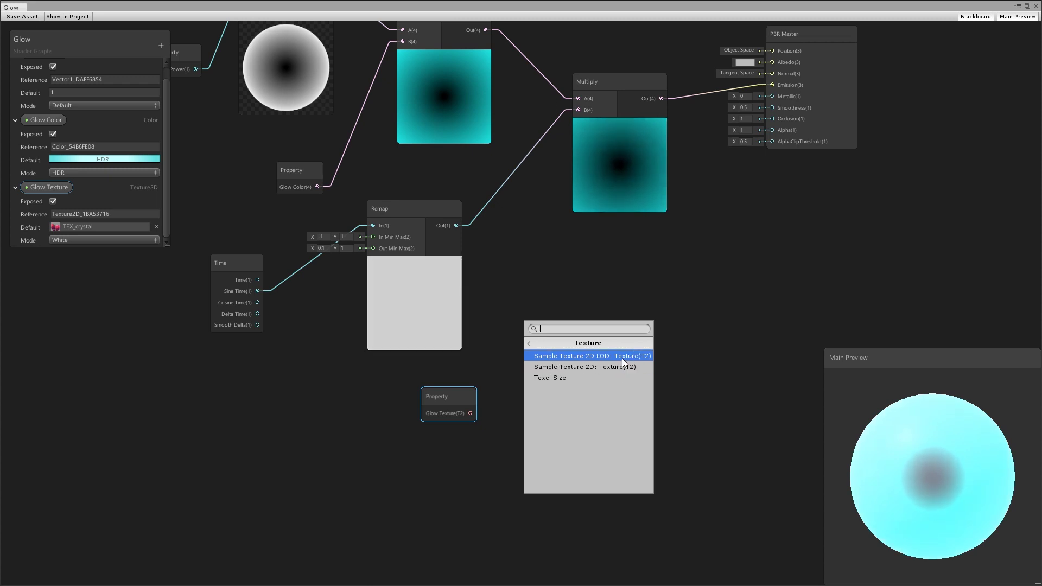
left_click(616, 367)
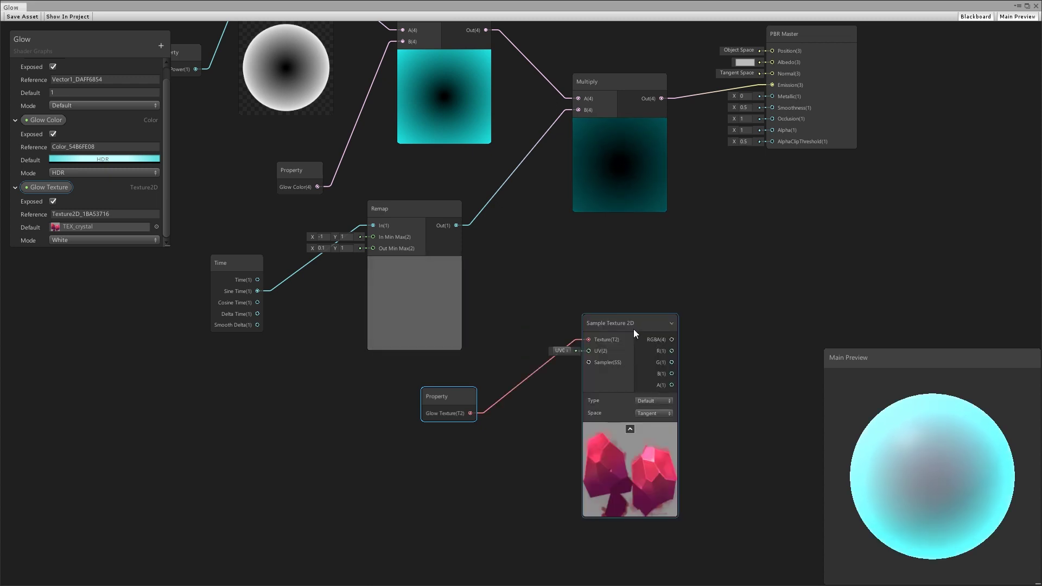
- Connect the Sample Texture 2D RGBA output to the PBR Master's Occlusion input
left_click_drag(633, 329, 610, 287)
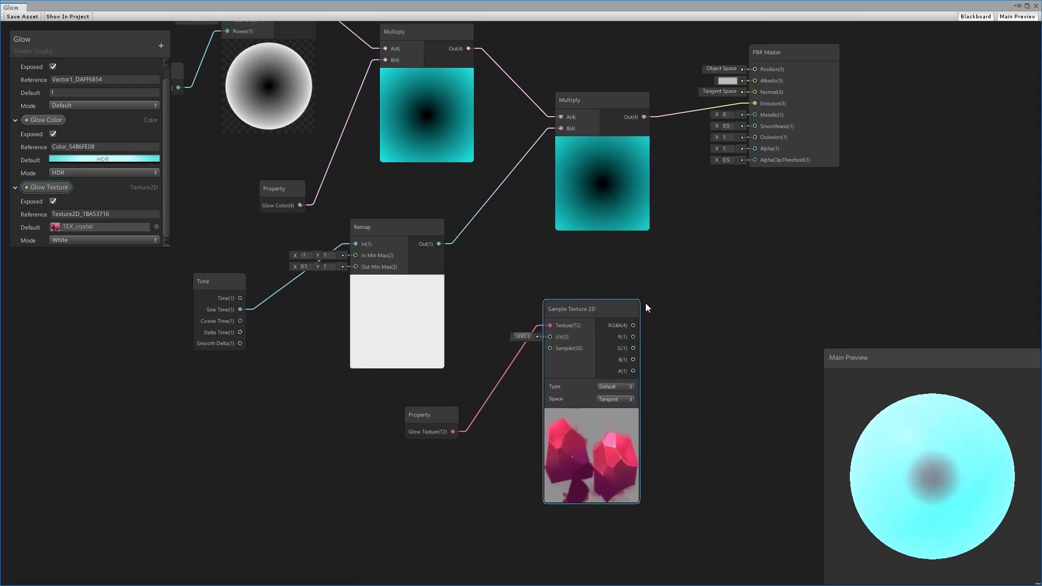
middle_click_drag(646, 308, 606, 345)
left_click_drag(590, 365, 711, 177)
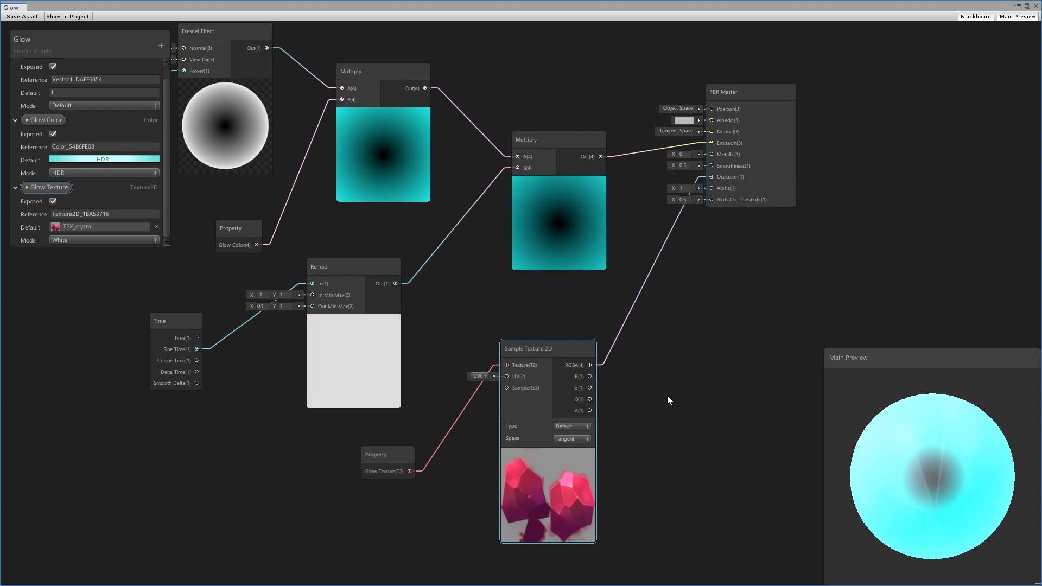
middle_click_drag(677, 397, 707, 354)
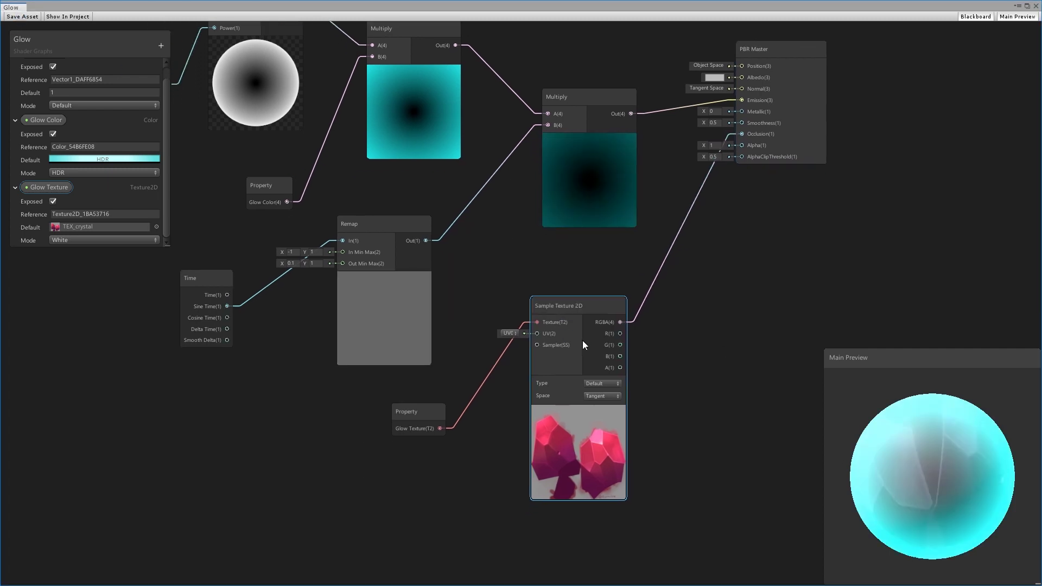
- Close the graph, give the Crystal material TEX_crystal as Glow Texture, and play the scene
left_click(1036, 7)
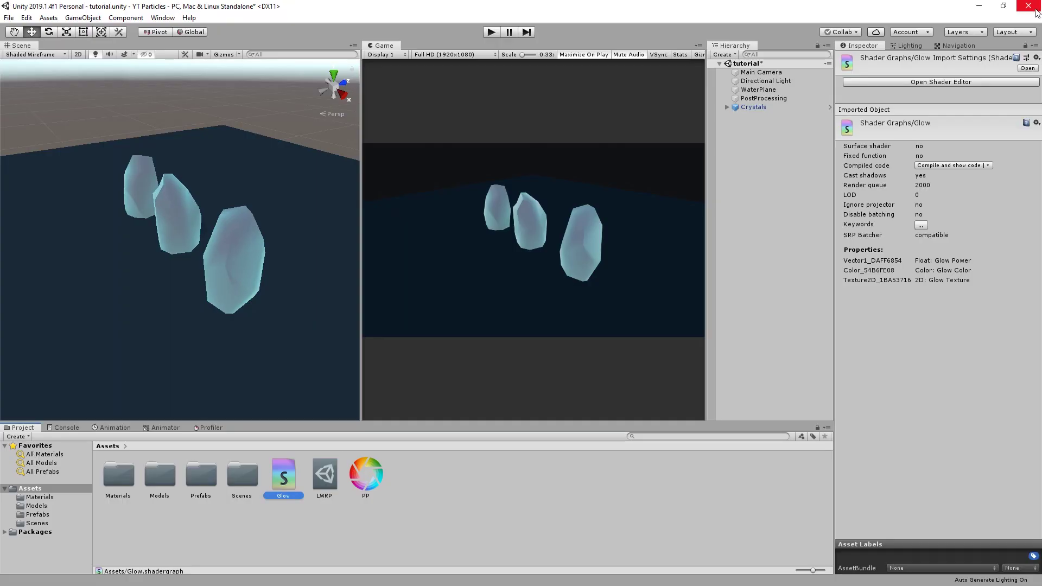
double_click(112, 473)
left_click(118, 473)
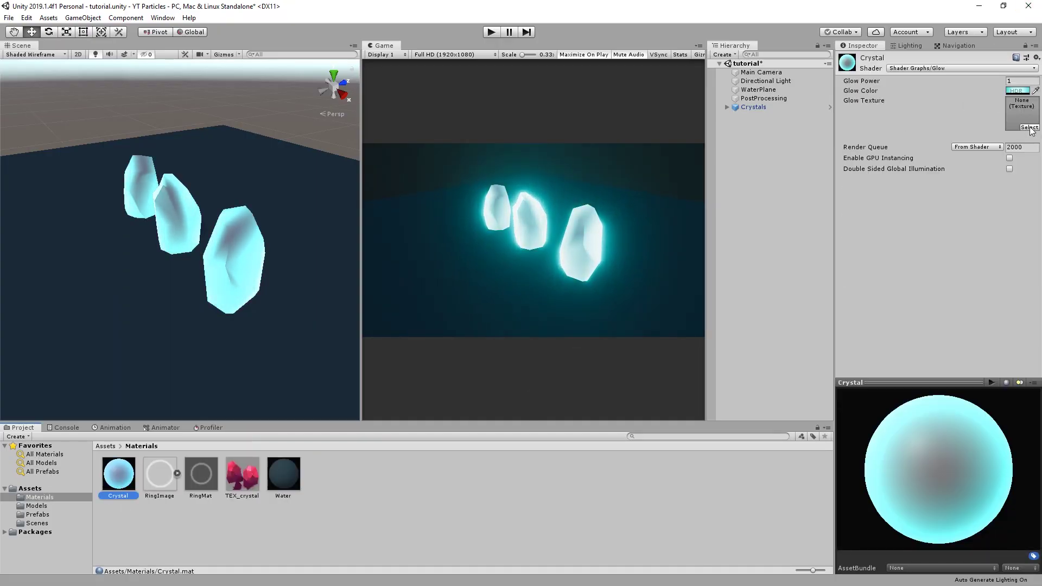
left_click(1029, 128)
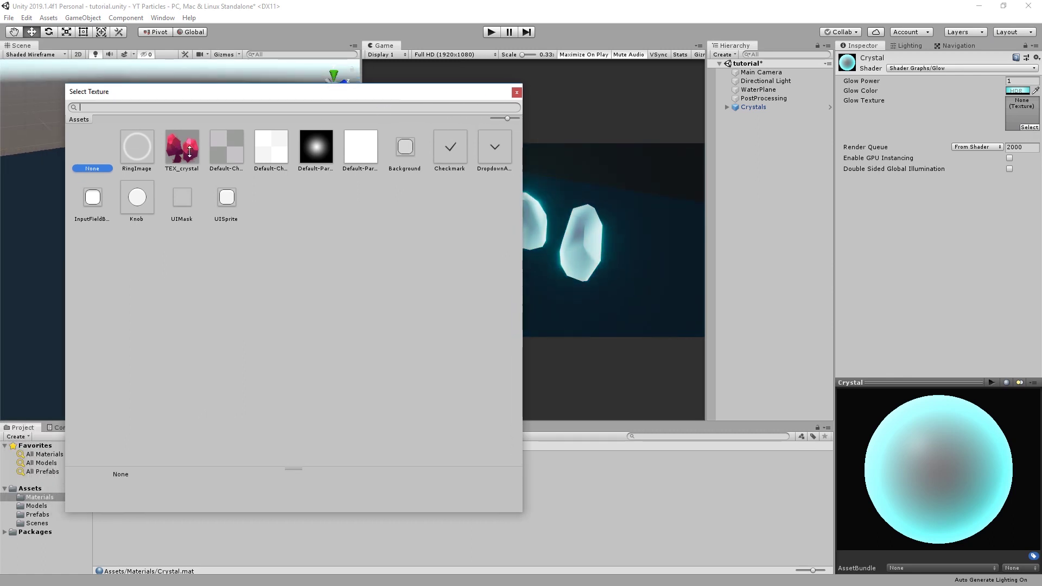
left_click(190, 152)
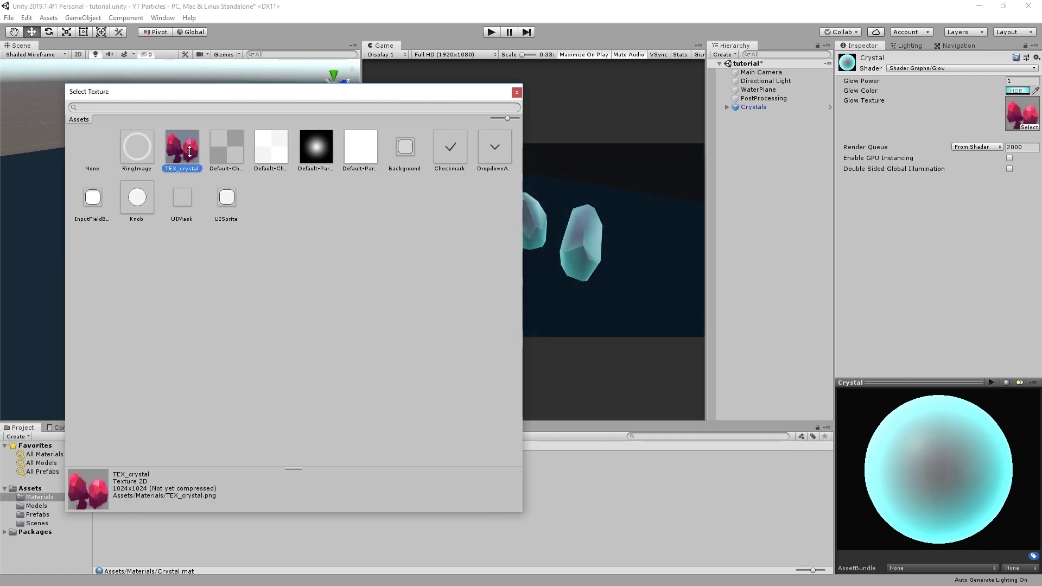
left_click(518, 93)
left_click(490, 32)
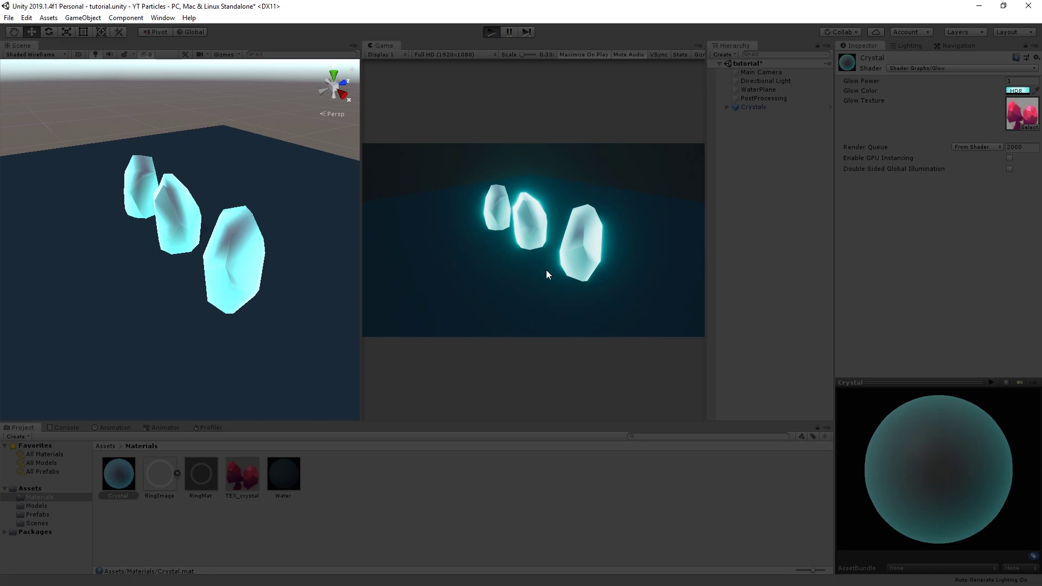